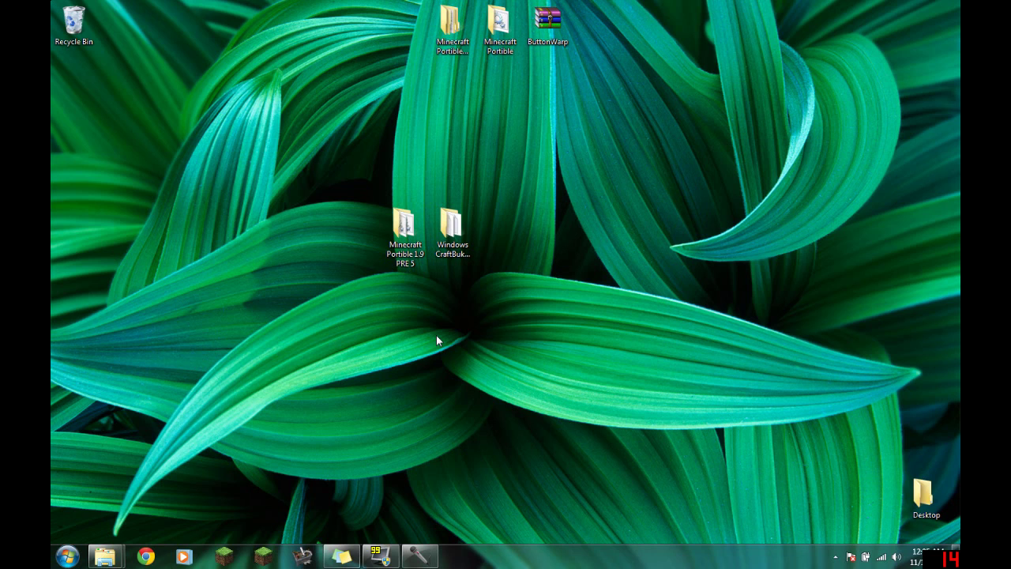
click(143, 558)
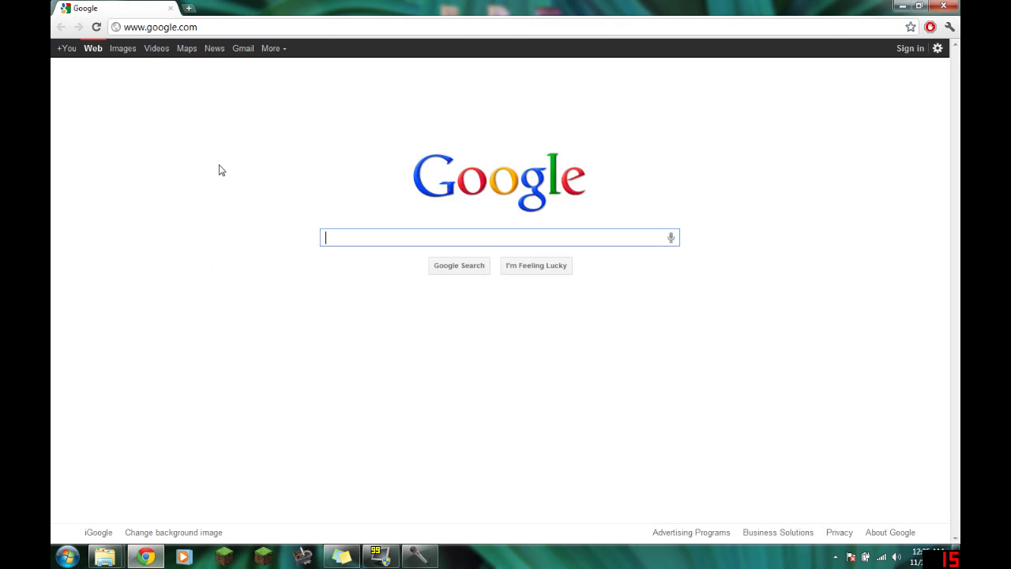
key(ctrl+l)
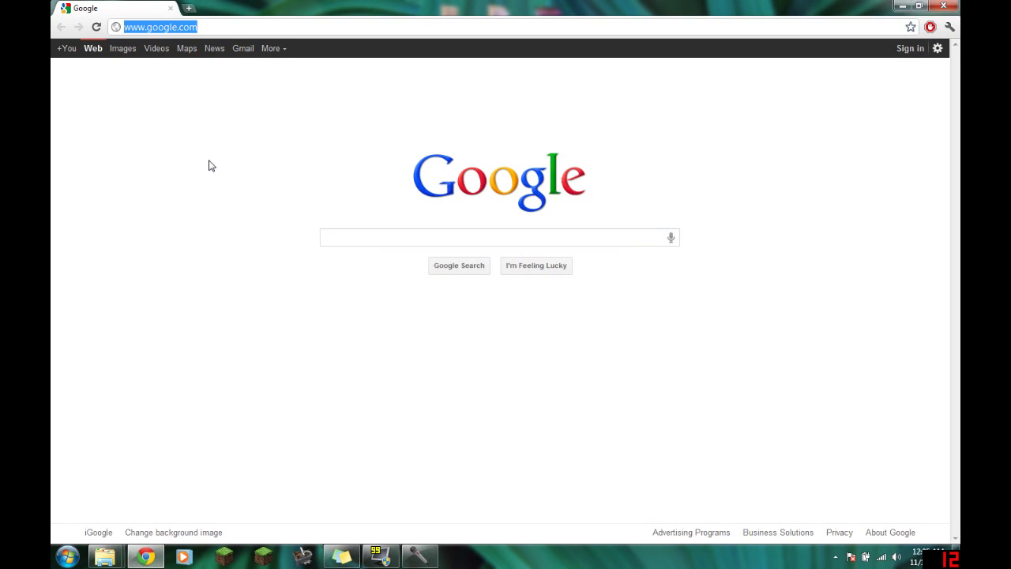
text(http://ci.bukkit.org/job/dev-CraftBukkit-1.9/lastSuccessfulBuild/)
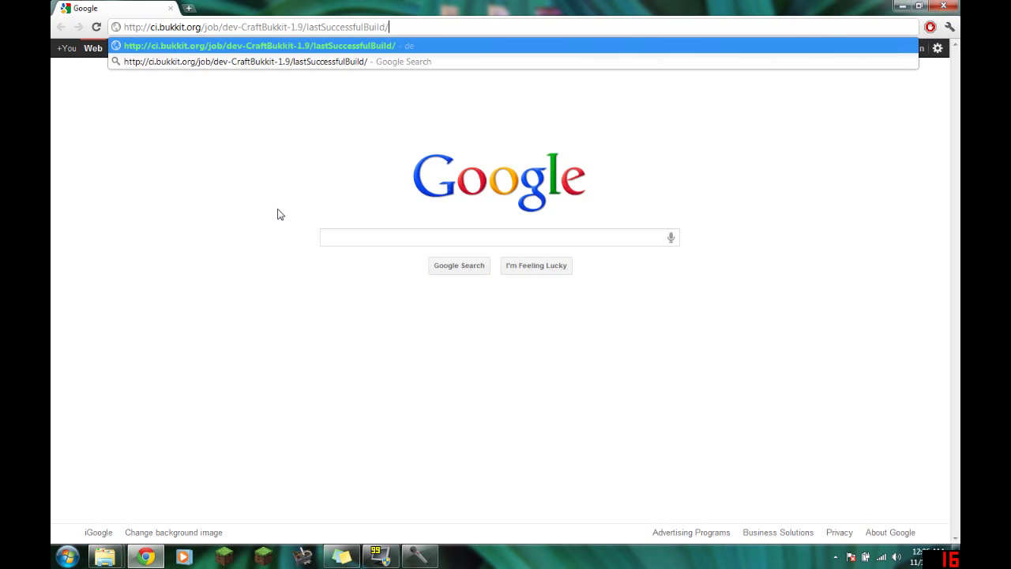
key(Return)
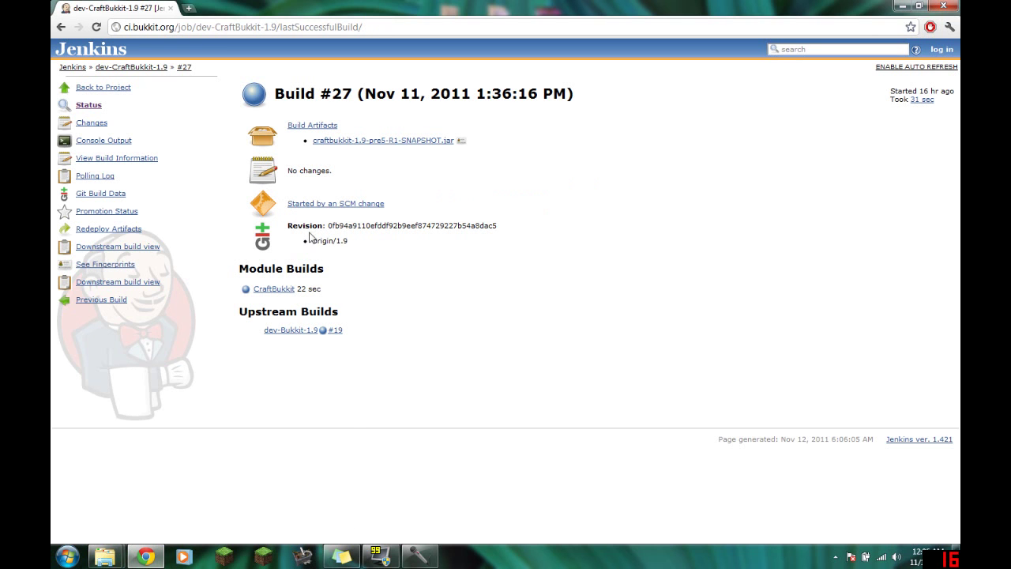
Download the build artifact craftbukkit-1.9-pre5-R1-SNAPSHOT.jar and agree to keep the file.
drag(275, 93, 410, 95)
click(360, 136)
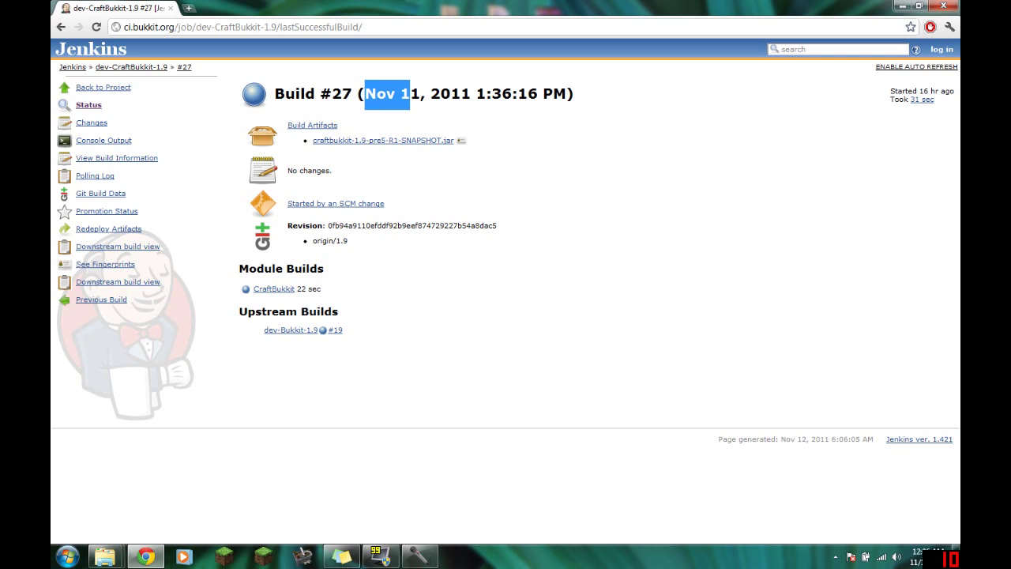
click(492, 343)
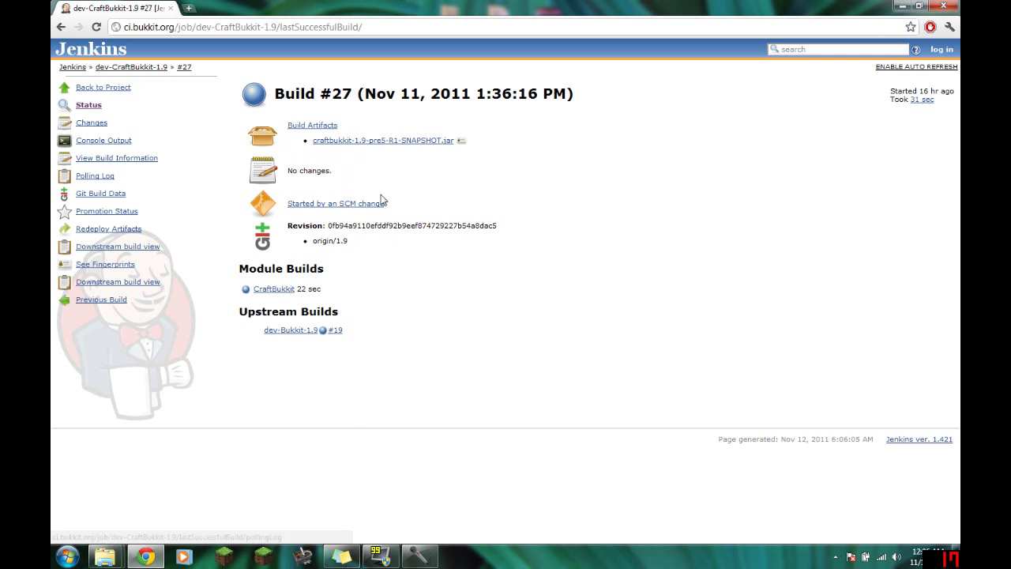
click(362, 144)
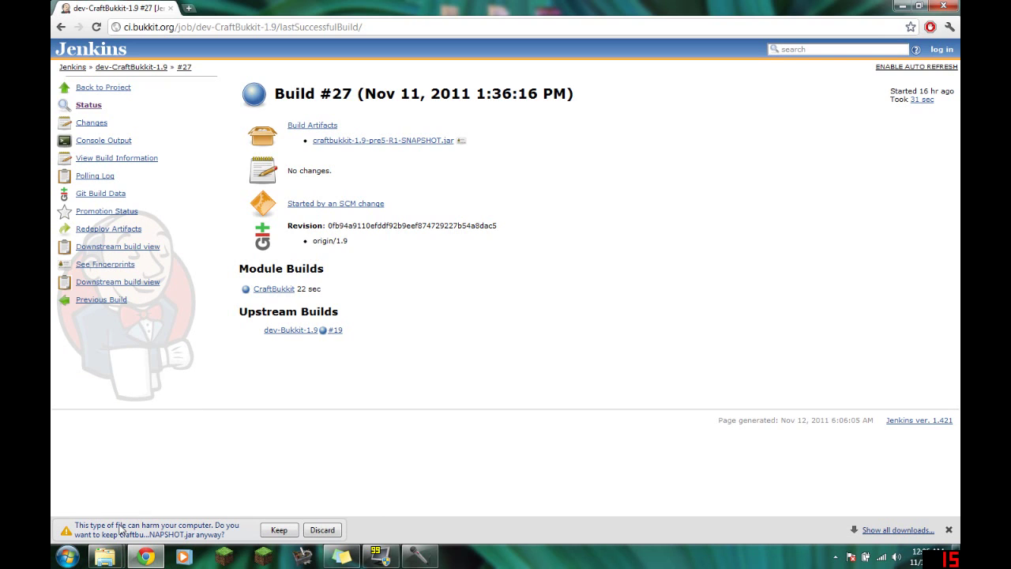
click(281, 530)
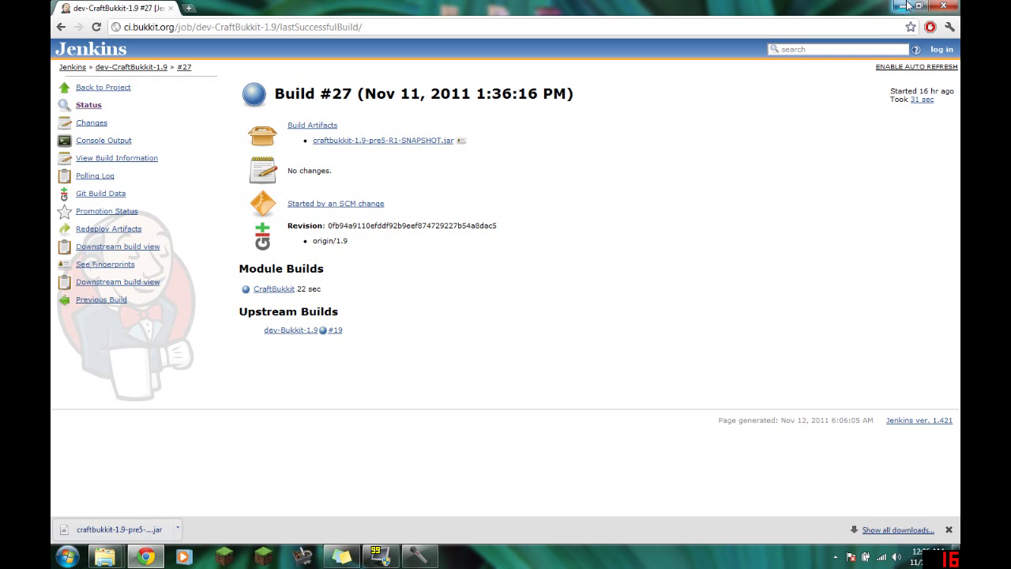
Close the browser and move the downloaded CraftBukkit jar to a free area of the desktop.
click(939, 8)
drag(65, 122, 218, 269)
drag(343, 408, 466, 480)
drag(229, 235, 229, 165)
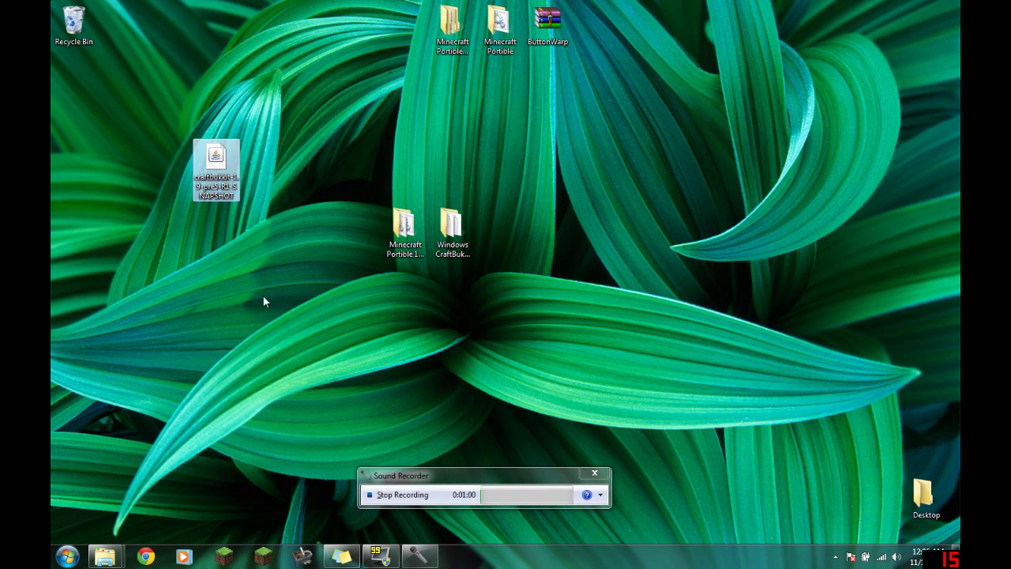
Open the Windows CraftBukkit Setup folder and position its window so the jar on the desktop stays accessible.
click(465, 237)
double_click(465, 247)
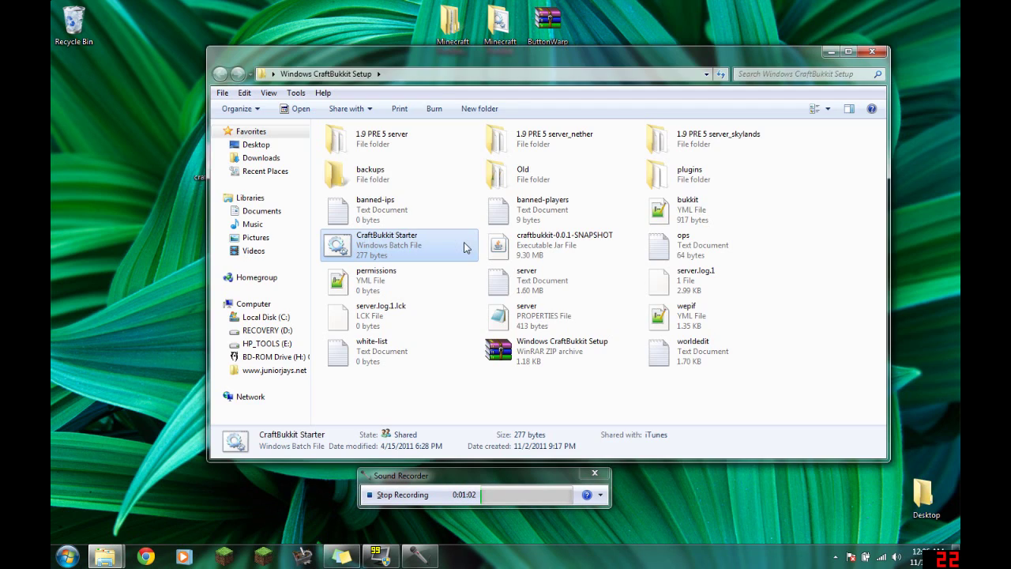
drag(429, 63, 494, 69)
Shift the downloaded jar on the desktop clear of the folder window and run it.
drag(216, 158, 121, 294)
click(122, 322)
key(Return)
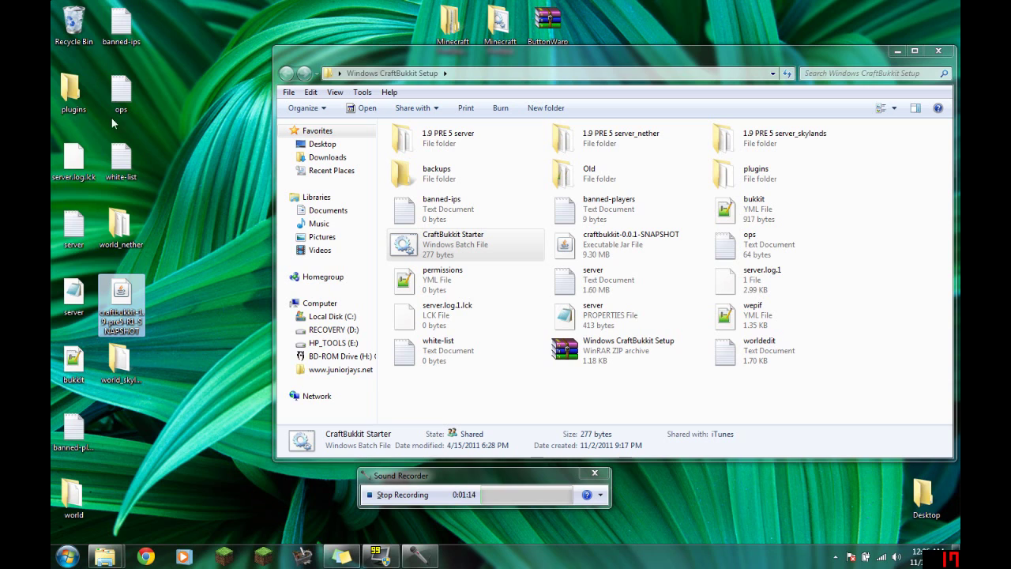
End the javaw.exe process in Task Manager and close Task Manager.
right_click(511, 558)
click(553, 523)
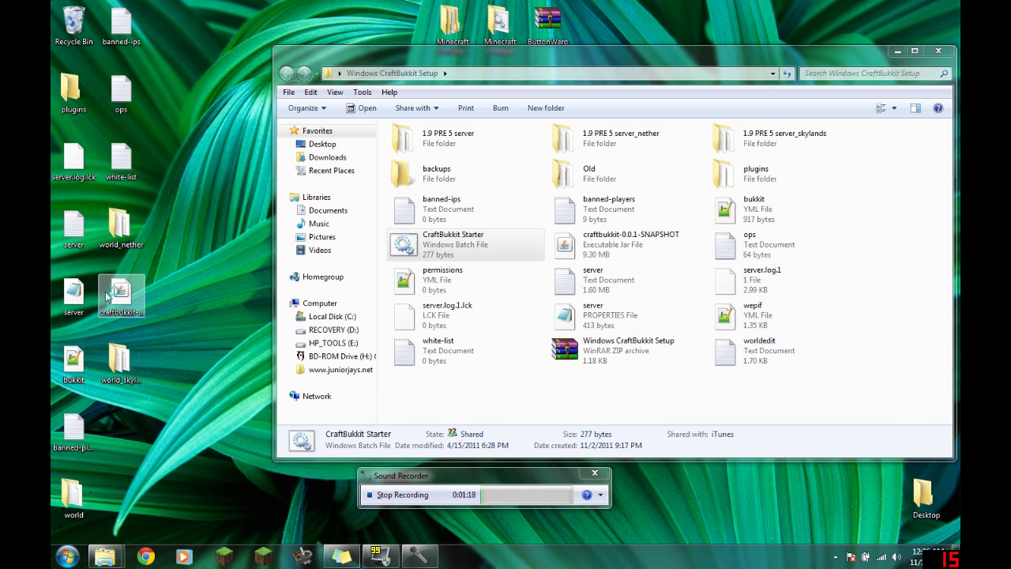
click(229, 214)
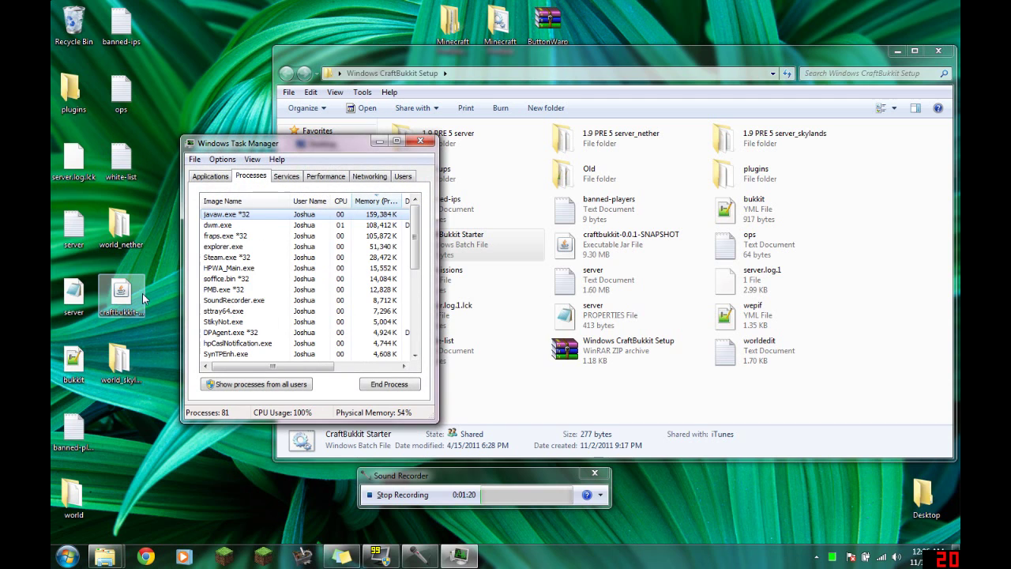
click(390, 384)
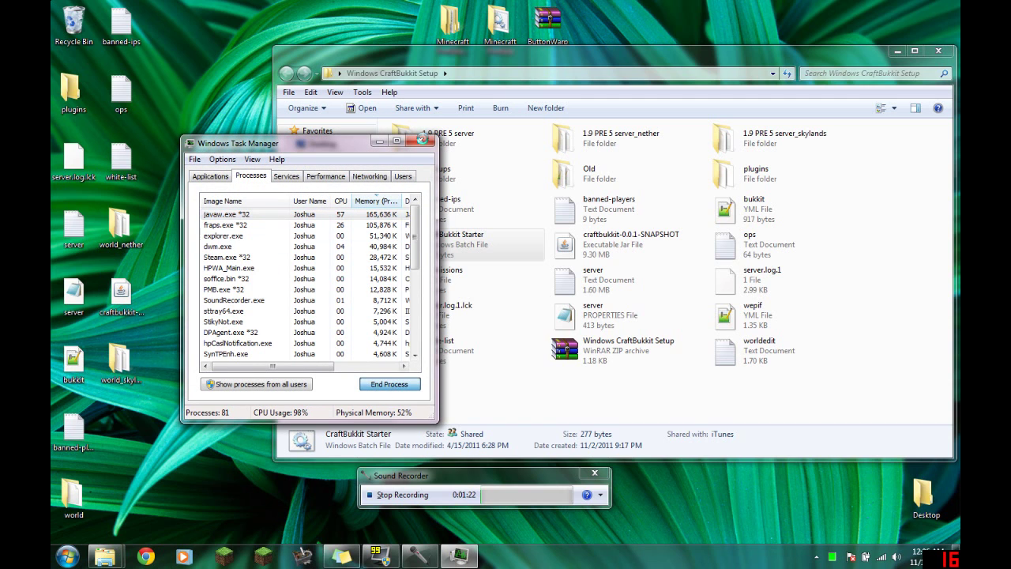
click(527, 299)
click(422, 141)
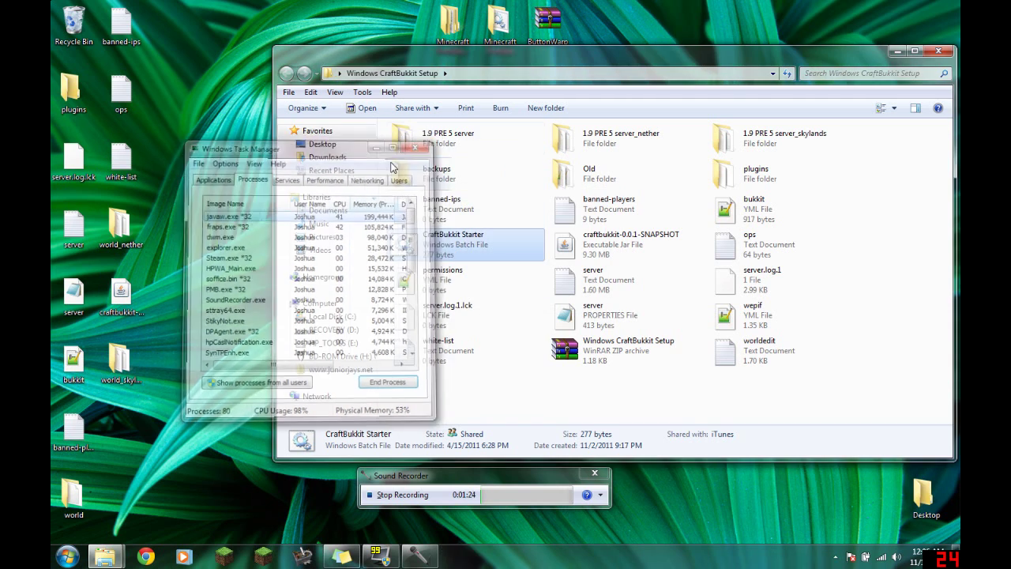
Delete the server files and world folders generated on the desktop, keeping only the downloaded CraftBukkit jar.
right_click(118, 295)
click(119, 296)
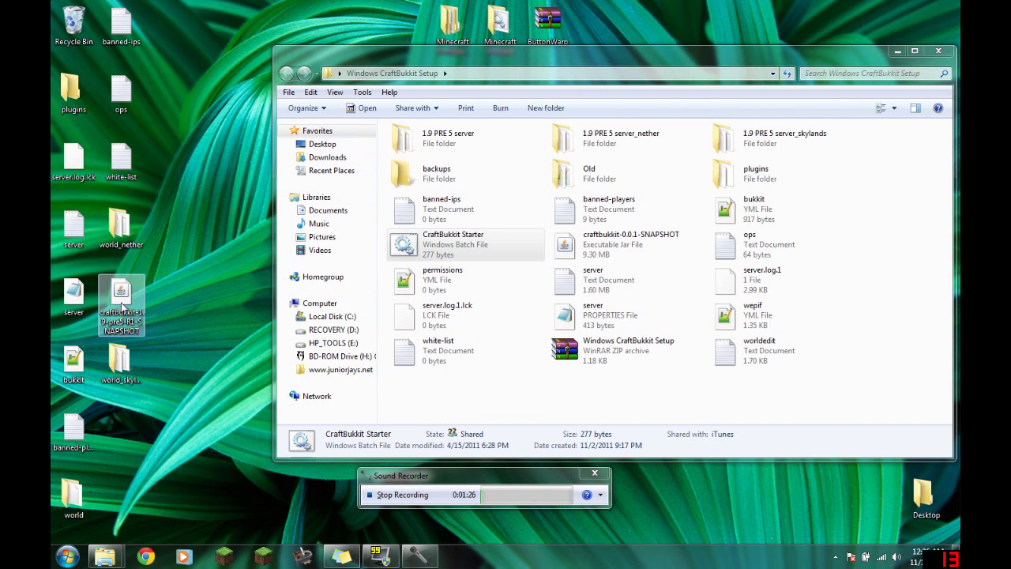
drag(119, 295, 213, 226)
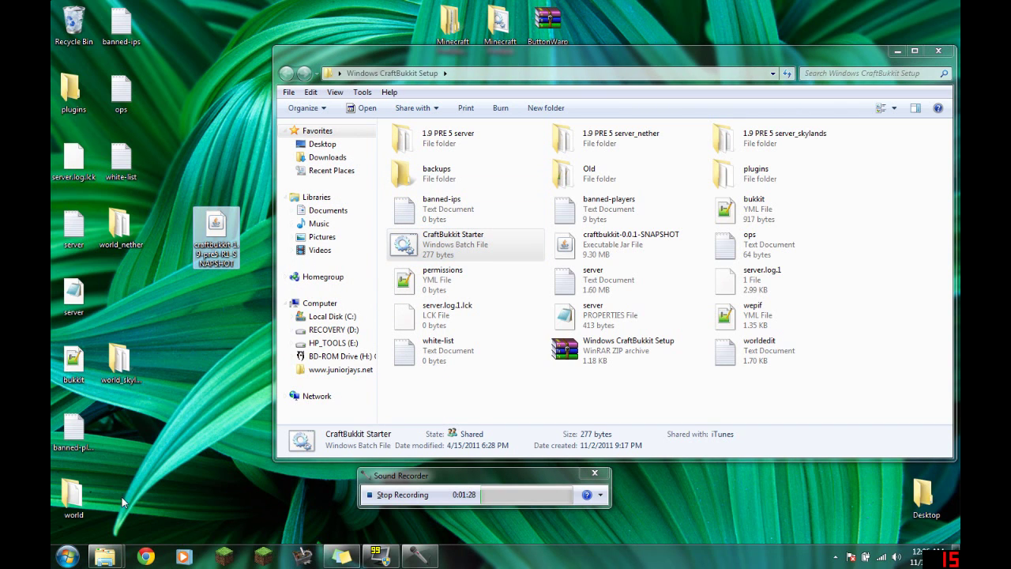
drag(136, 520, 74, 24)
drag(215, 227, 119, 160)
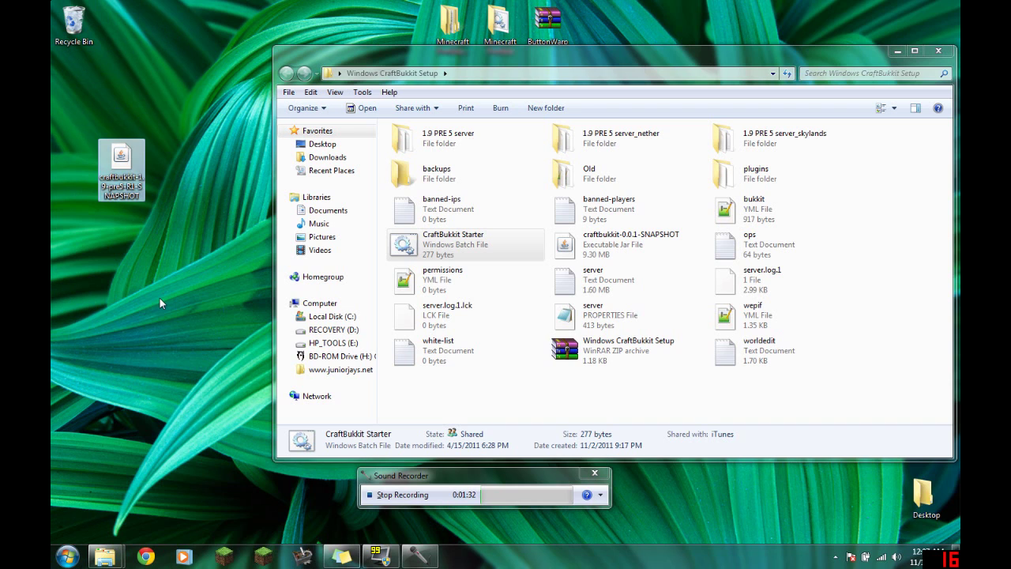
Copy the file name of the existing craftbukkit-0.0.1-SNAPSHOT jar in the setup folder without changing it.
click(621, 242)
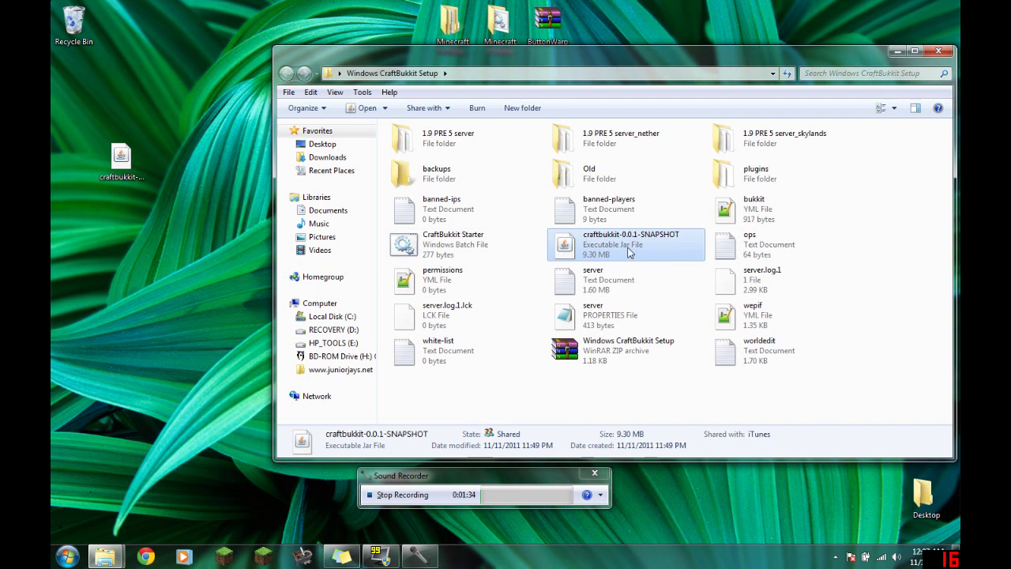
right_click(629, 251)
click(681, 447)
key(ctrl+c)
right_click(654, 245)
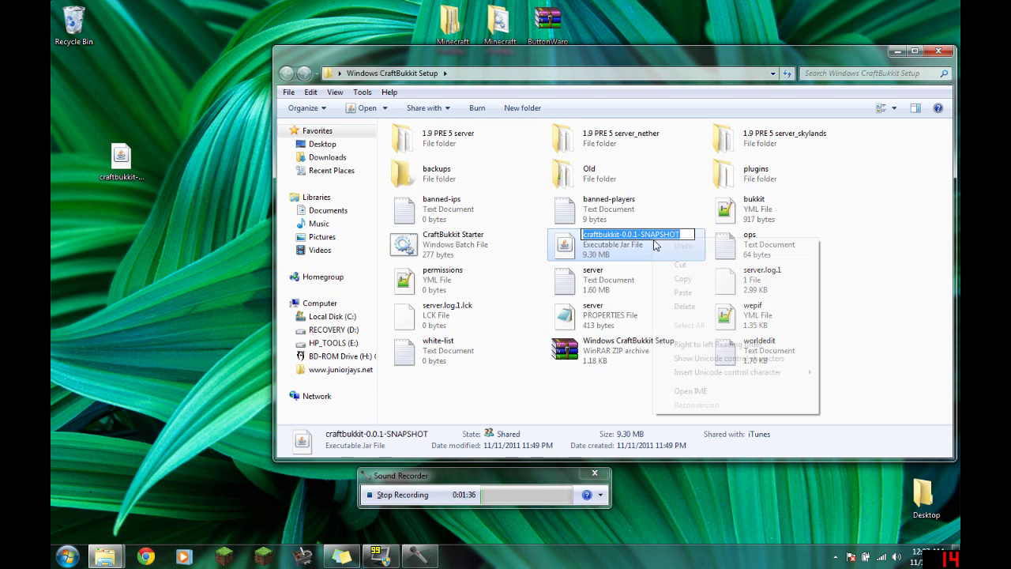
key(Escape)
Rename the desktop jar to craftbukkit-0.0.1-SNAPSHOT and move it into the Windows CraftBukkit Setup folder, replacing the existing file.
click(120, 161)
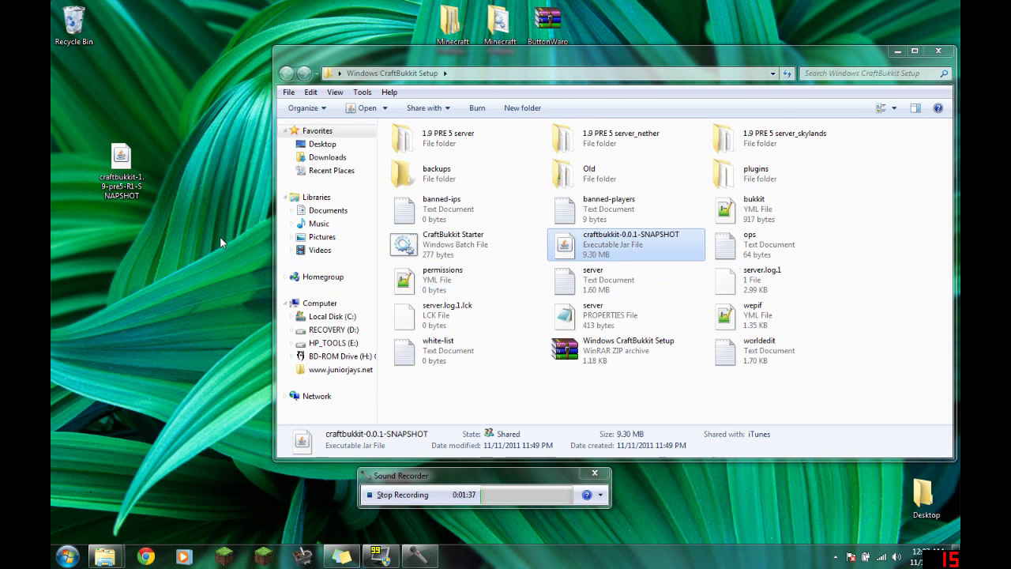
right_click(120, 162)
click(151, 369)
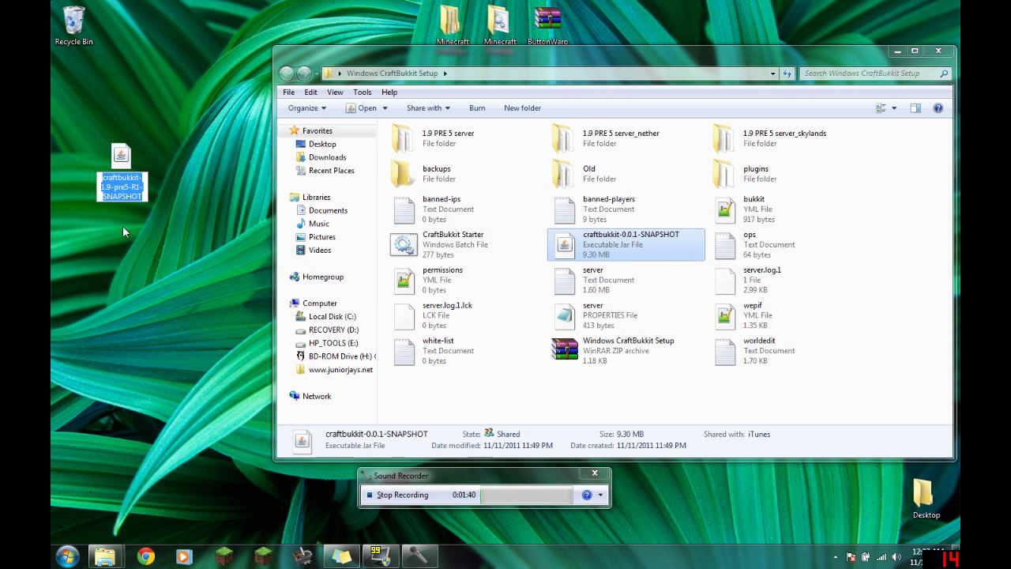
key(ctrl+v)
key(Return)
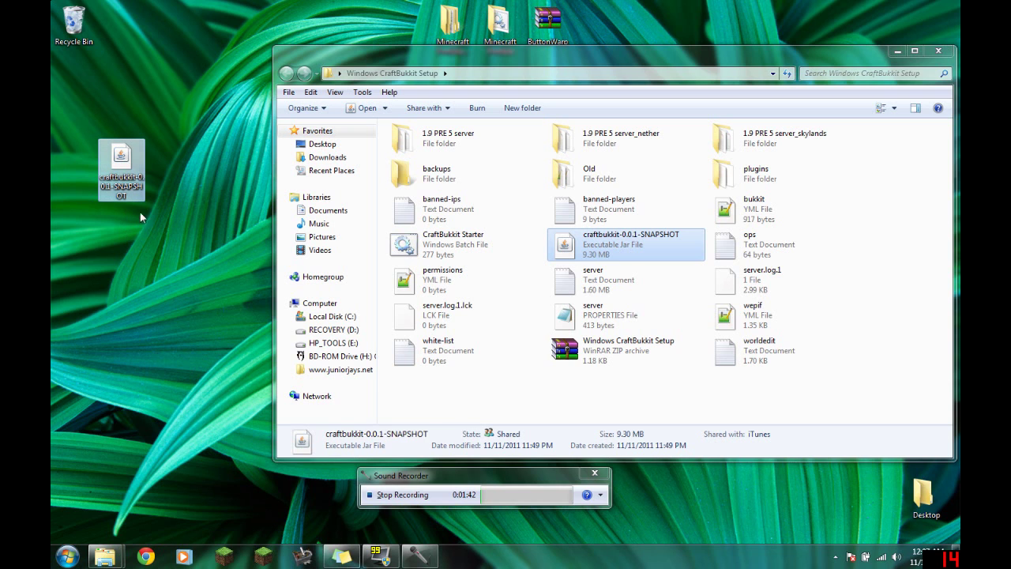
drag(127, 182, 628, 402)
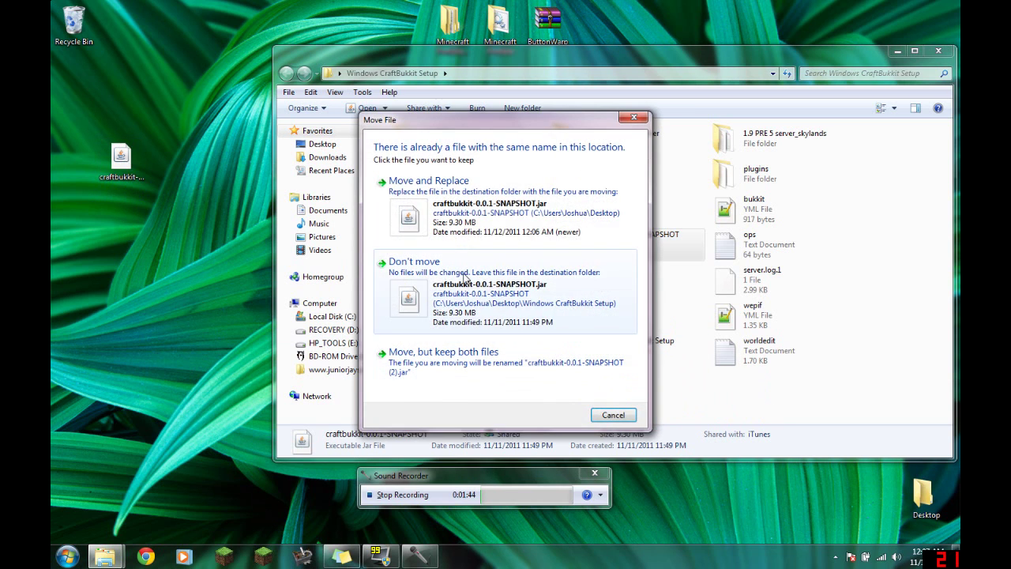
click(474, 207)
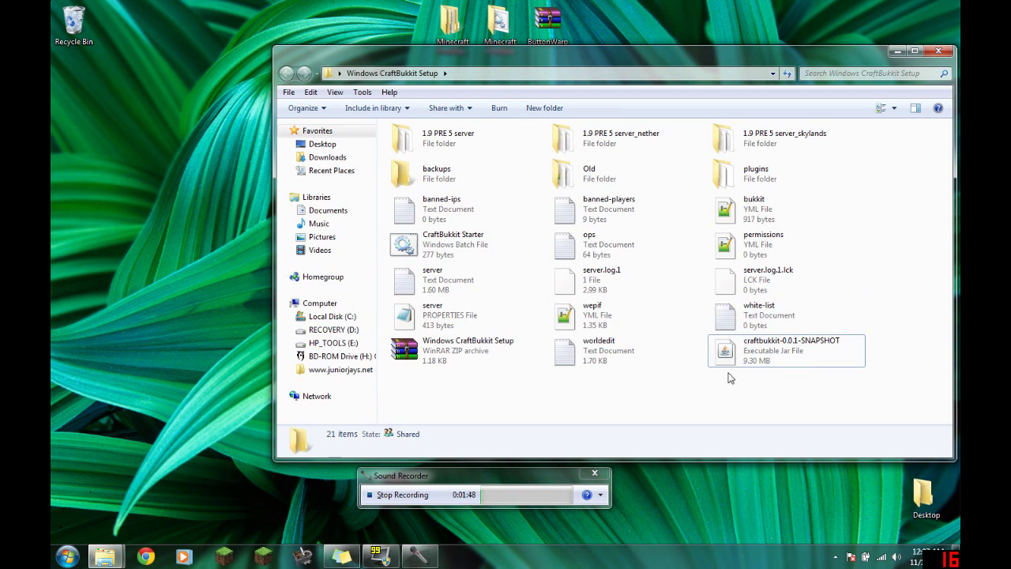
Start the server with the CraftBukkit Starter batch file and move its console window aside.
double_click(431, 247)
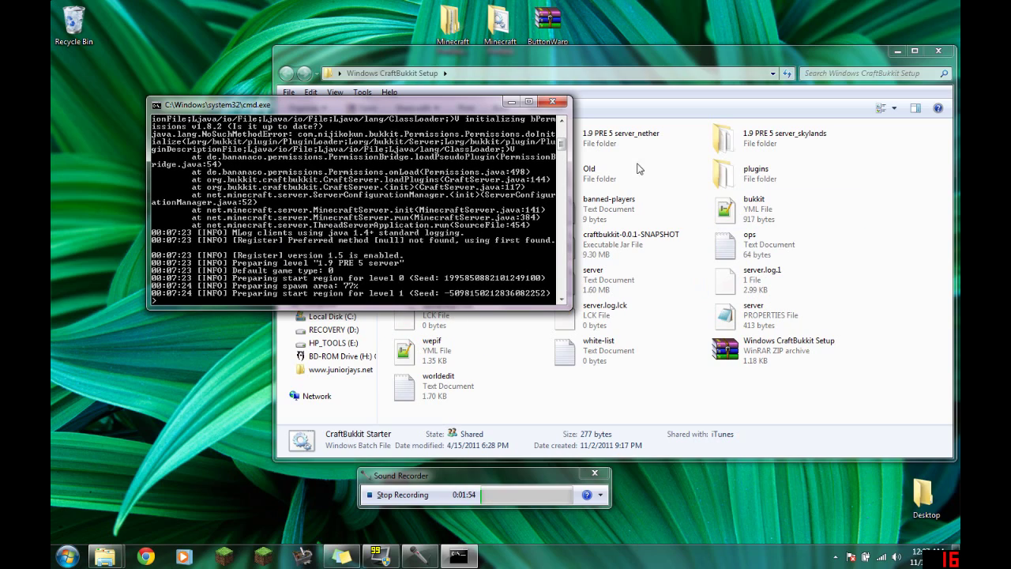
drag(451, 107, 377, 112)
Look into the plugins folder, return to the setup folder and bring the server console forward.
click(751, 165)
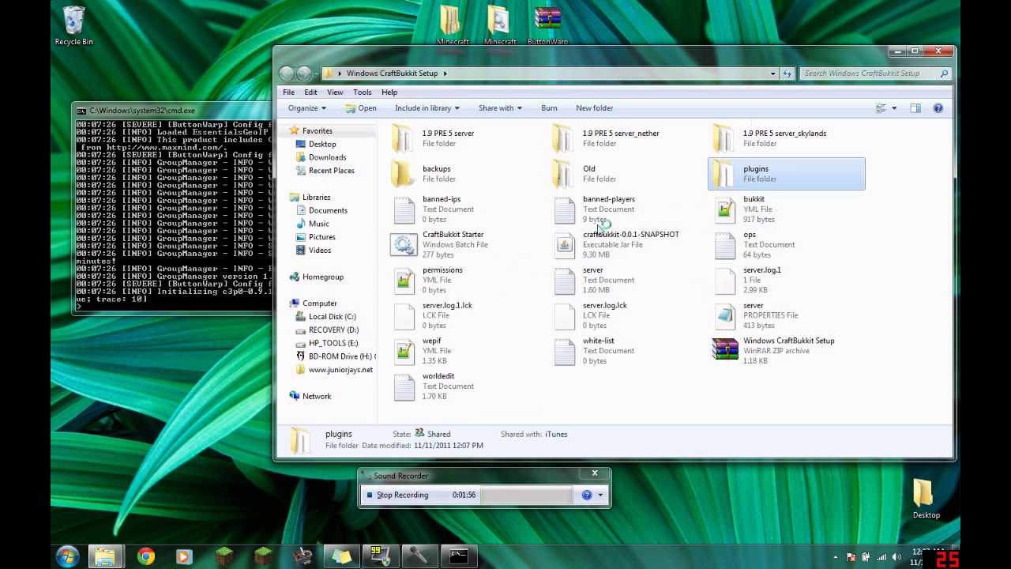
double_click(751, 164)
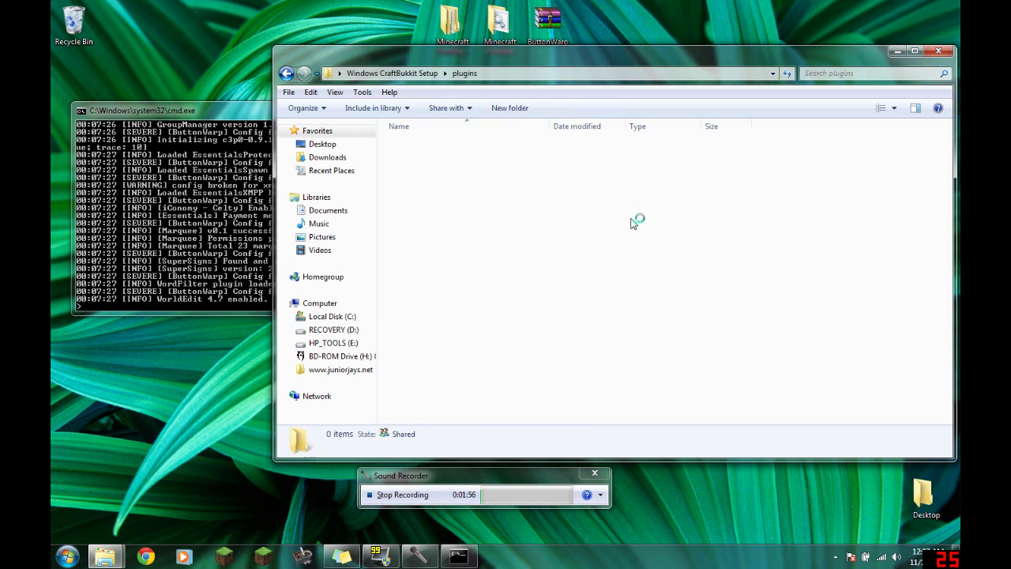
click(286, 73)
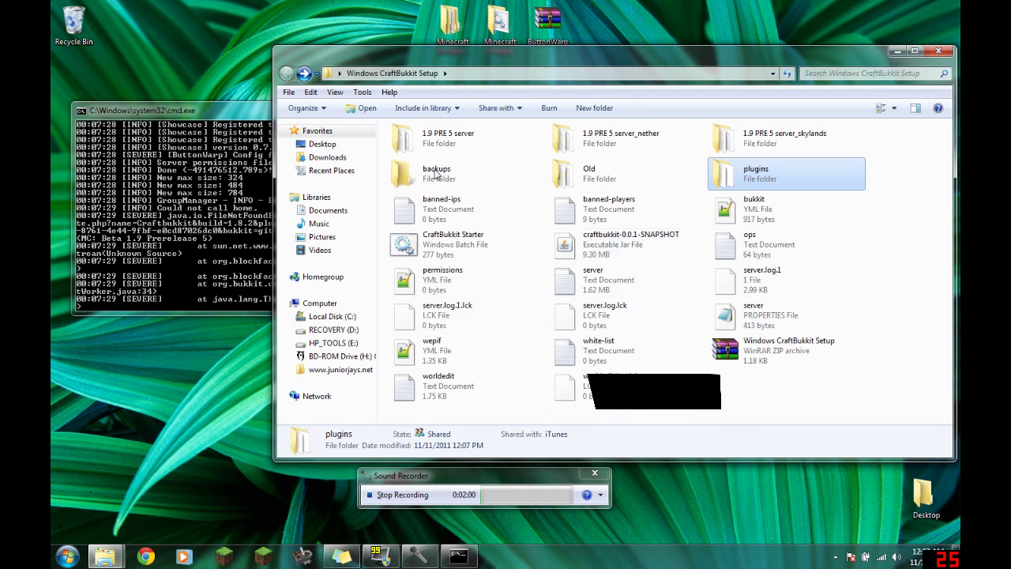
click(224, 114)
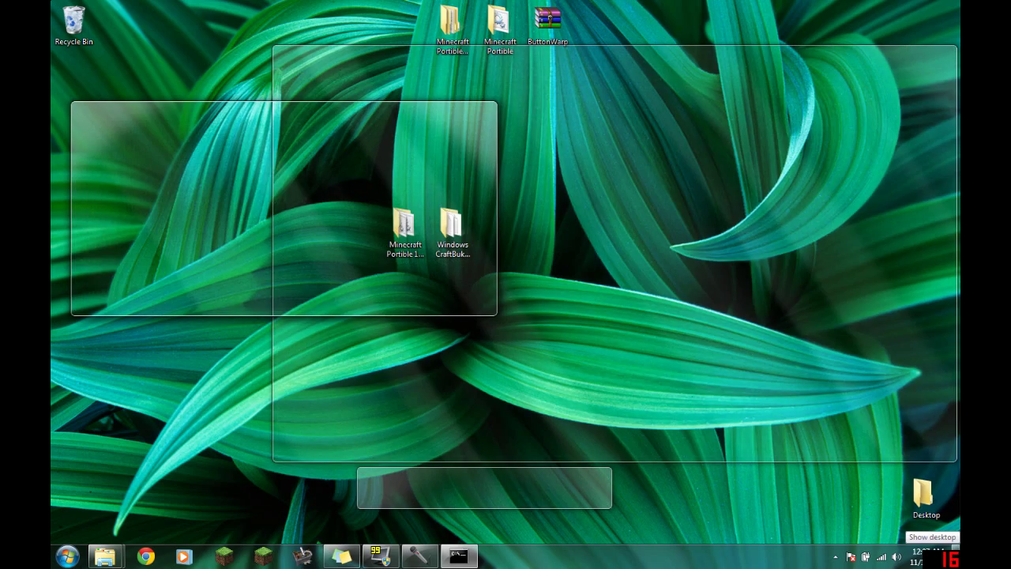
Launch Minecraft with the run batch file in the Minecraft Portible 1.9 PRE 5 folder and log in with the account password.
click(957, 557)
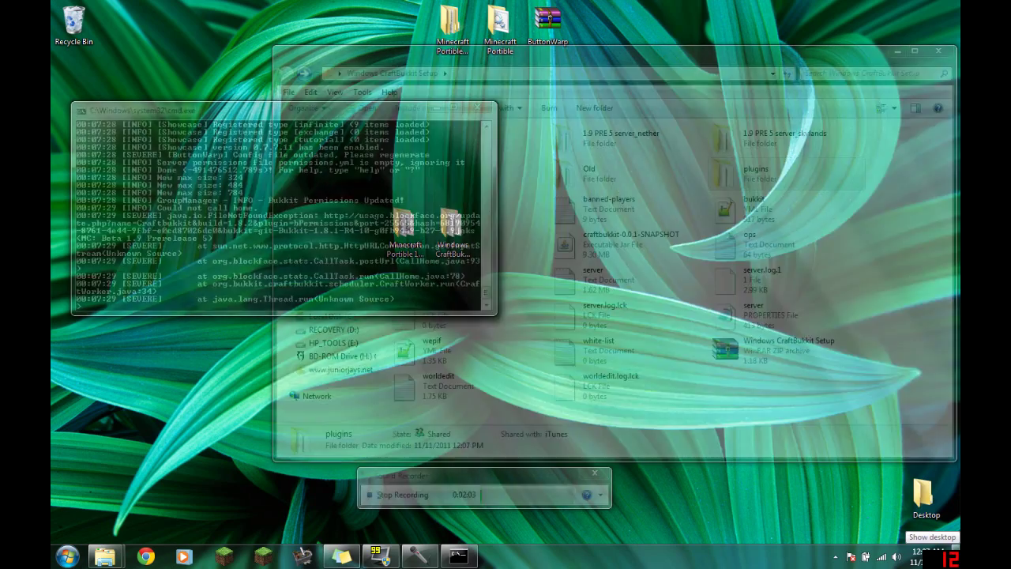
double_click(404, 229)
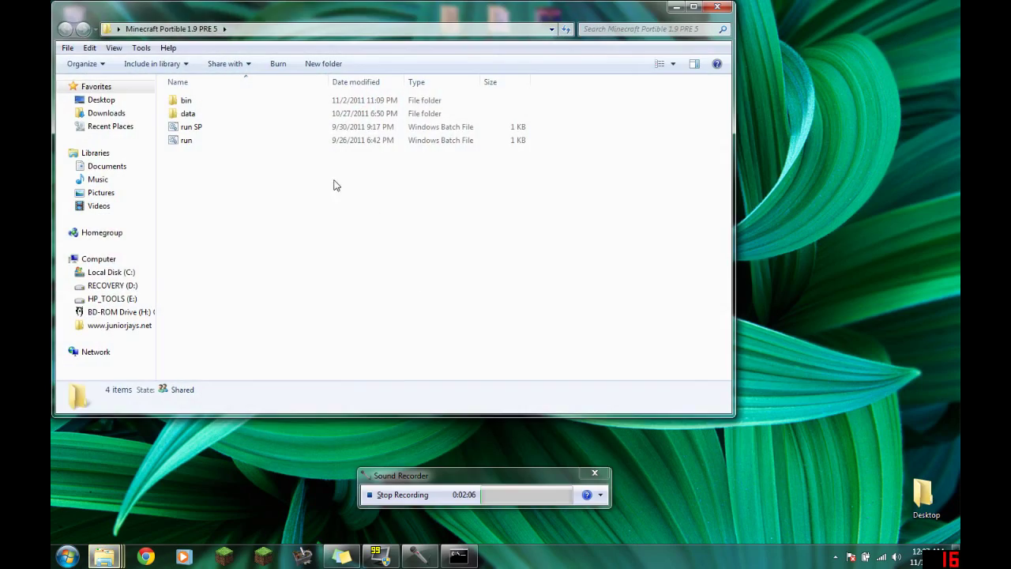
click(282, 142)
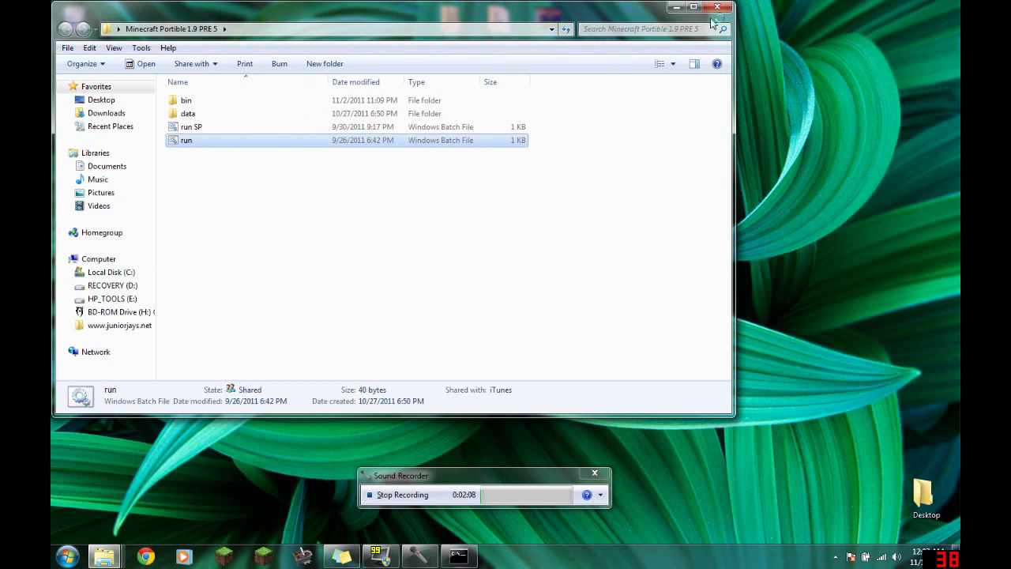
click(678, 8)
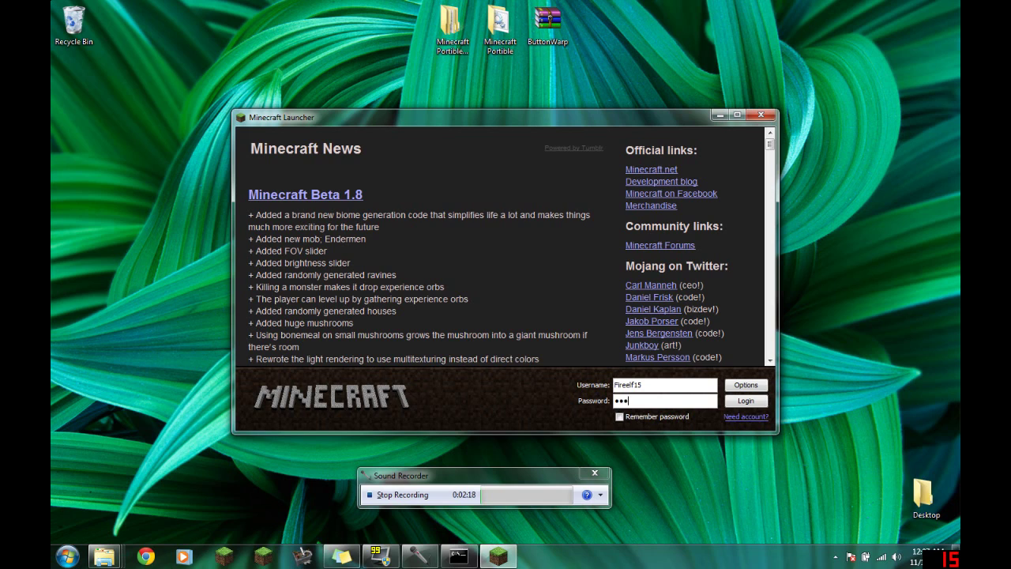
key(Return)
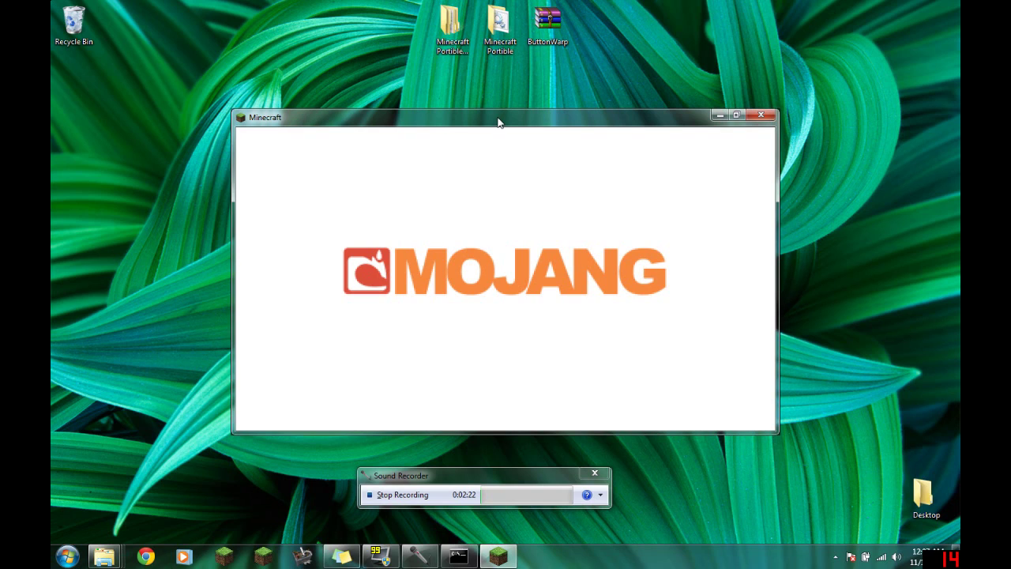
Maximize the Minecraft window and join the Localhost server from the multiplayer server list.
double_click(472, 116)
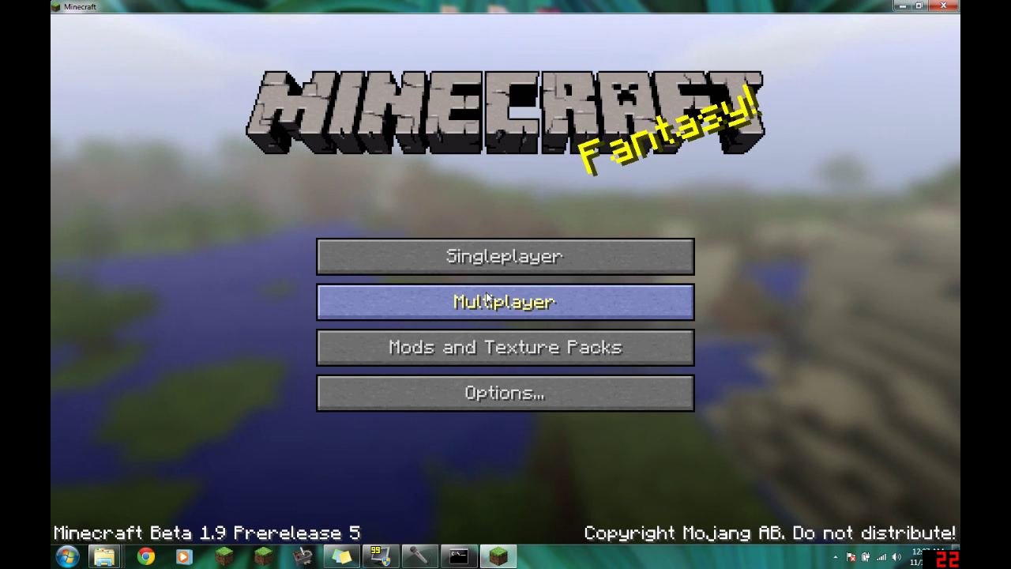
click(395, 301)
click(437, 204)
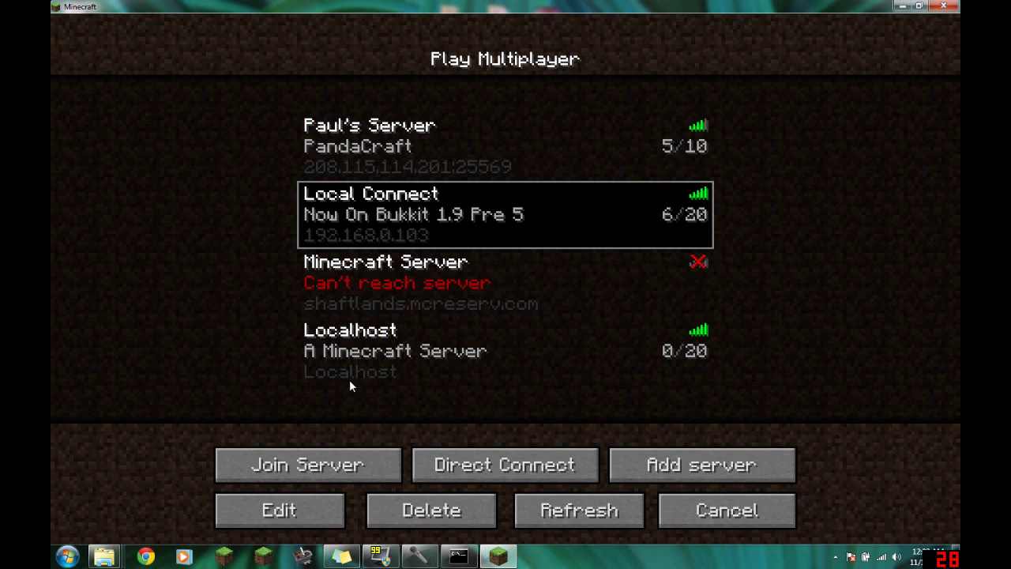
click(371, 367)
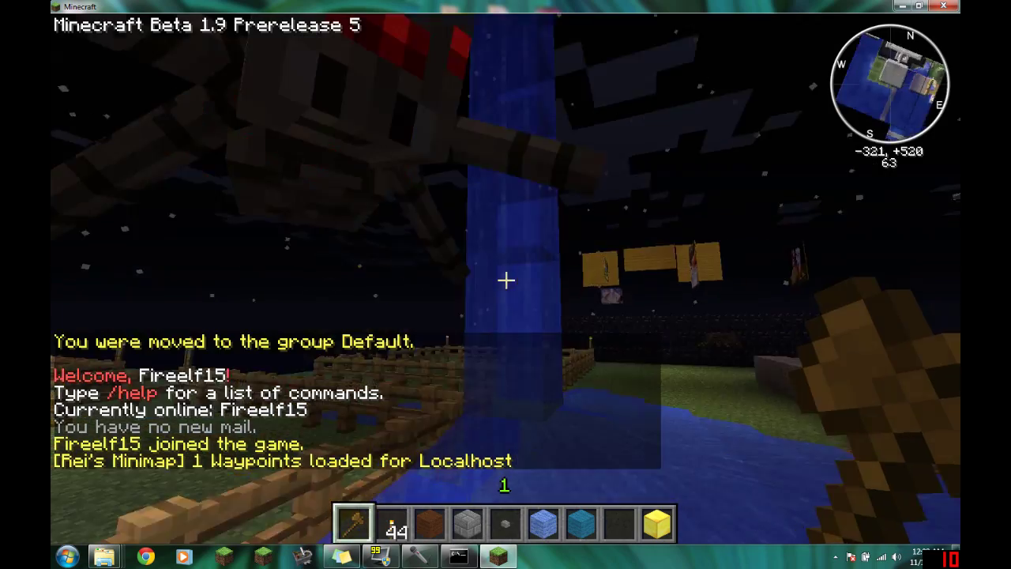
Fly up from the spawn area and out over the stone brick bridge facing the flaming mossy arch.
key(w)
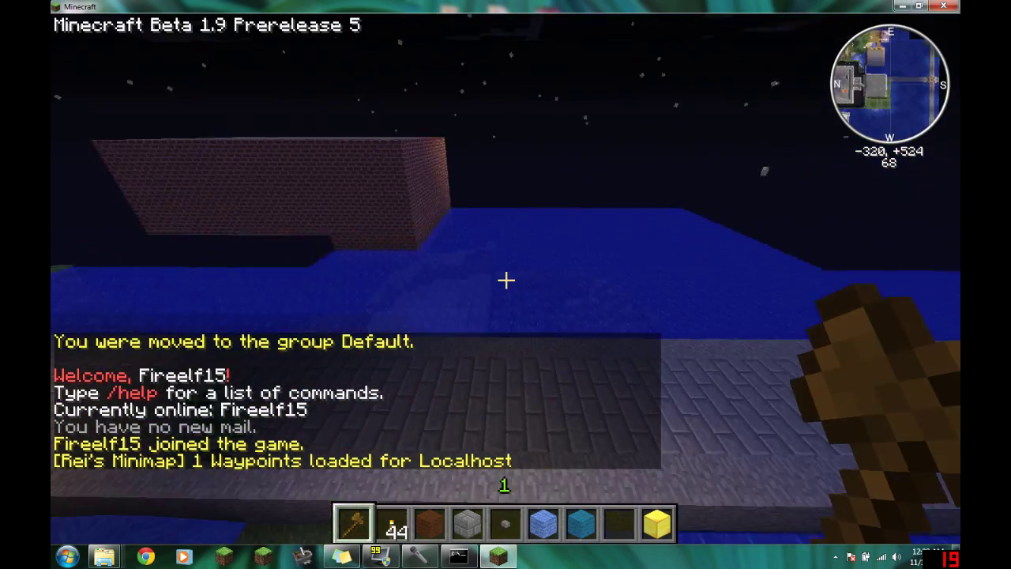
key(w)
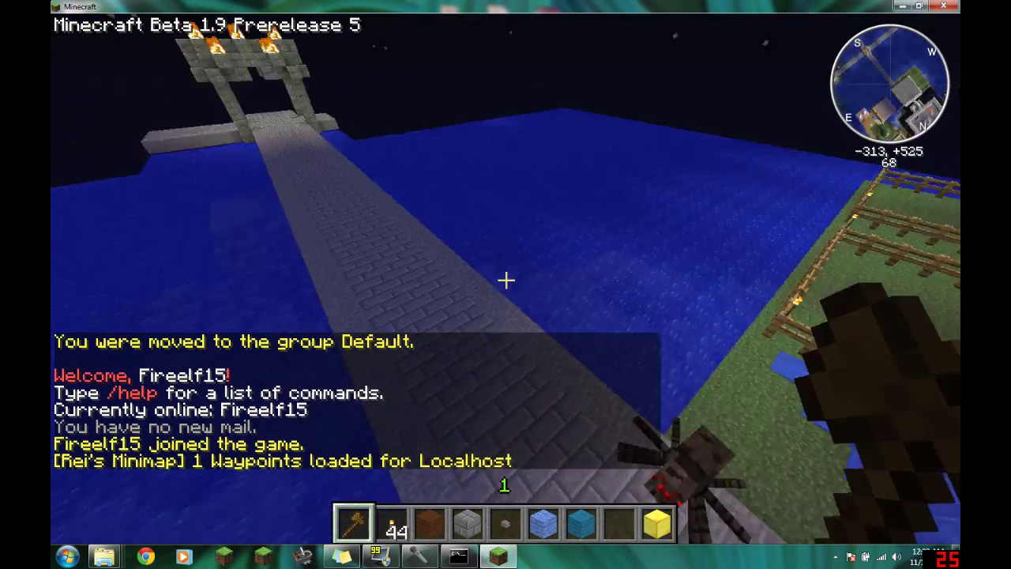
key(w)
key(t)
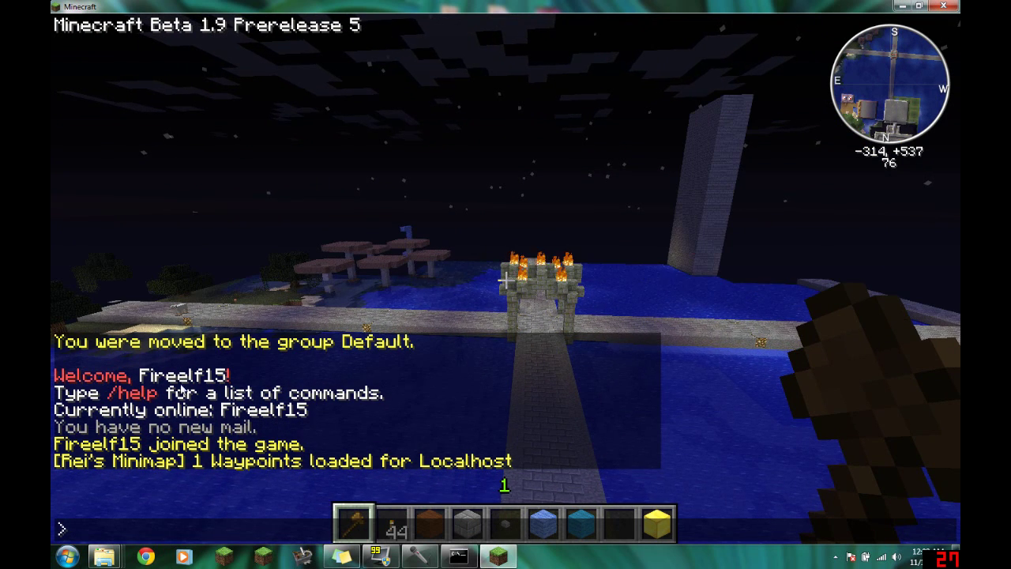
key(Escape)
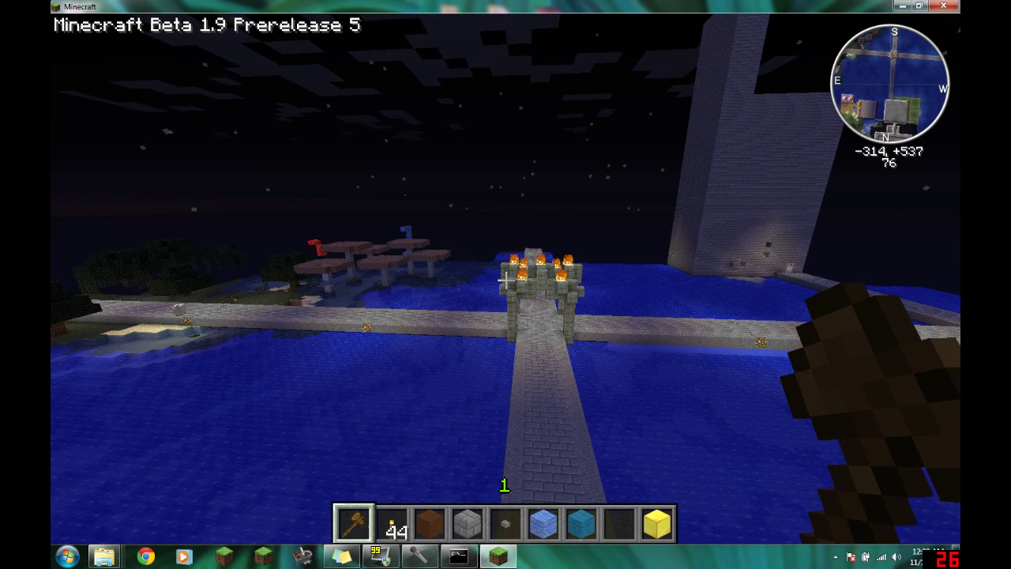
Remove the wooden axe from the first hotbar slot and get a new WorldEdit wand with the //wand command.
key(e)
key(e)
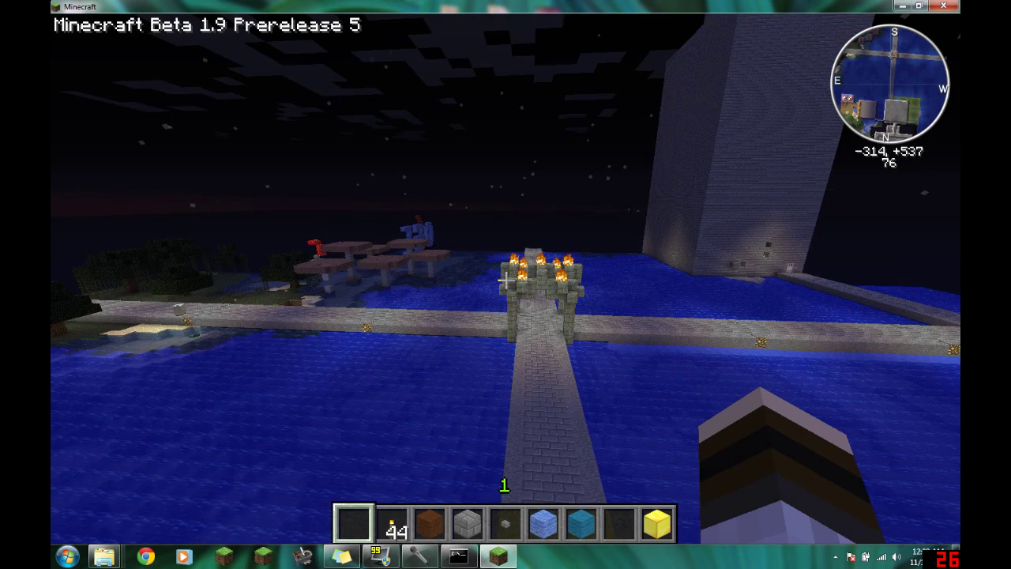
text(t)
text(//)
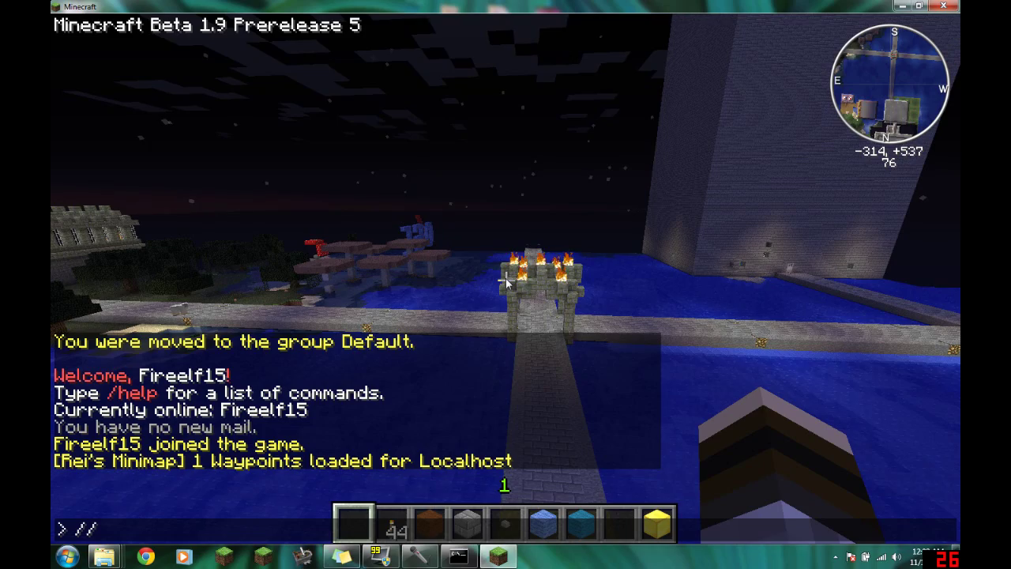
text(wand)
key(Return)
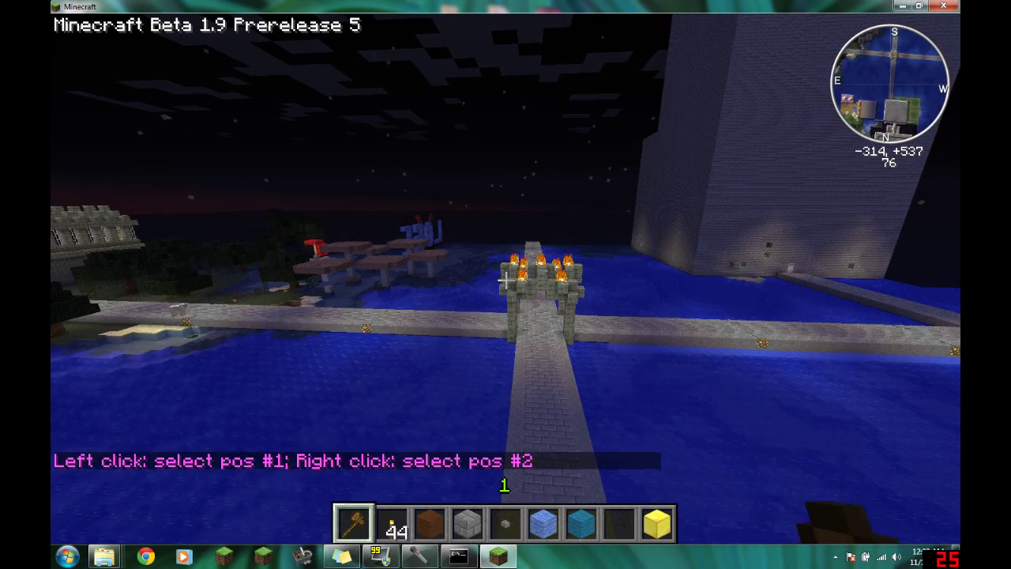
Select a WorldEdit region from the mossy arch pillar at (-312, 69, 571) to the bridge surface at (-316, 63, 581).
key(w)
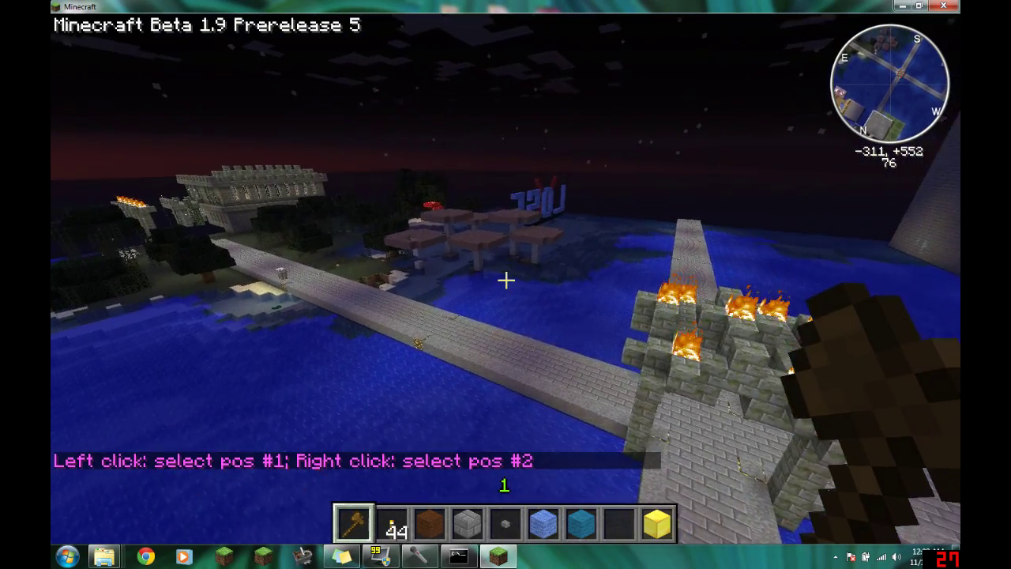
key(w)
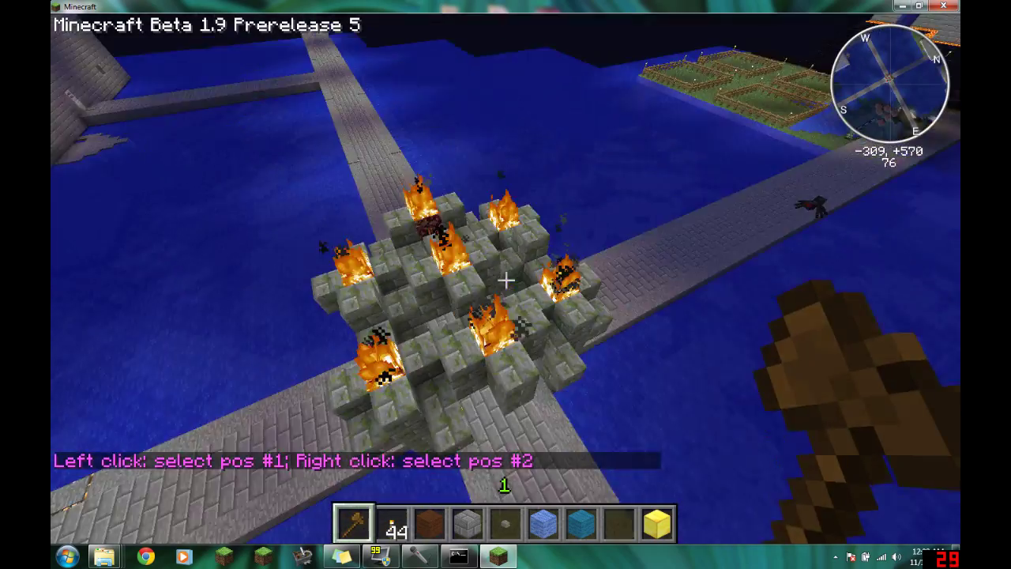
key(w)
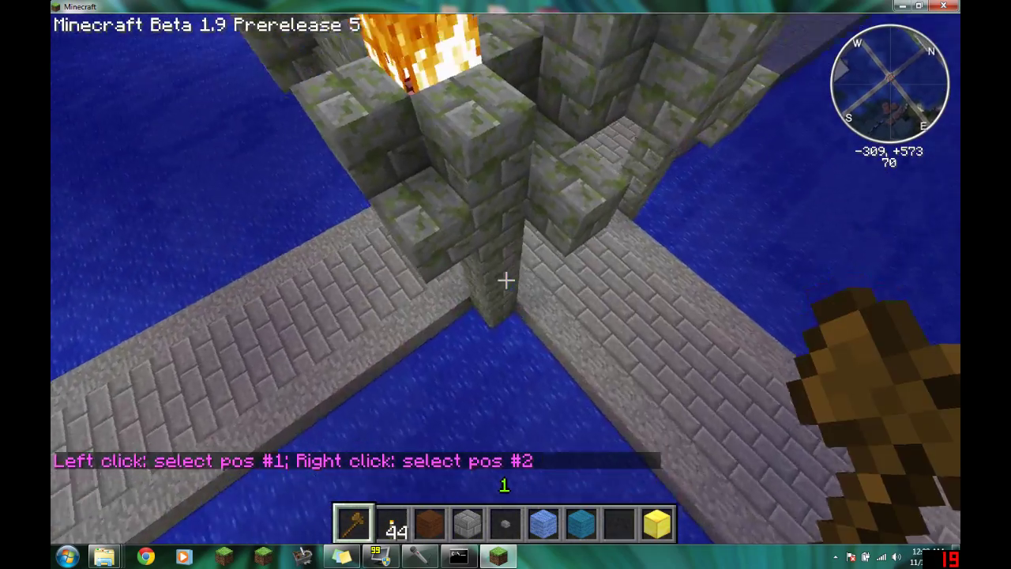
click(506, 280)
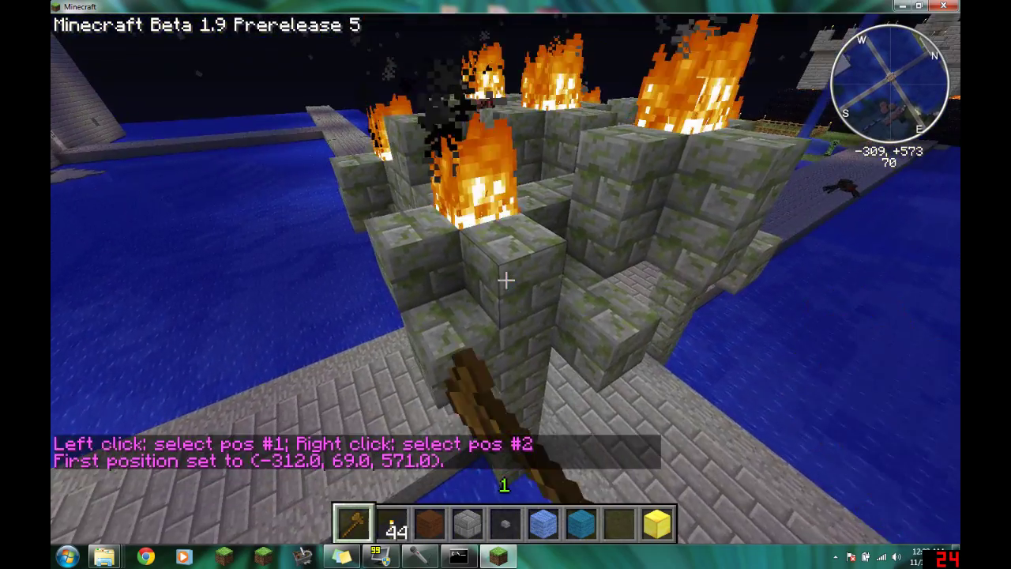
key(w)
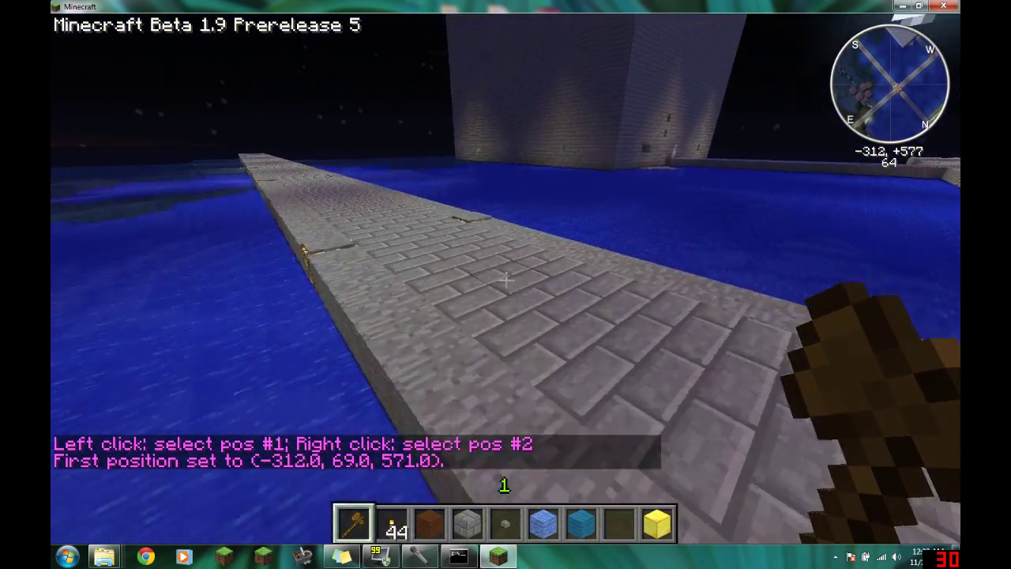
key(w)
right_click(506, 280)
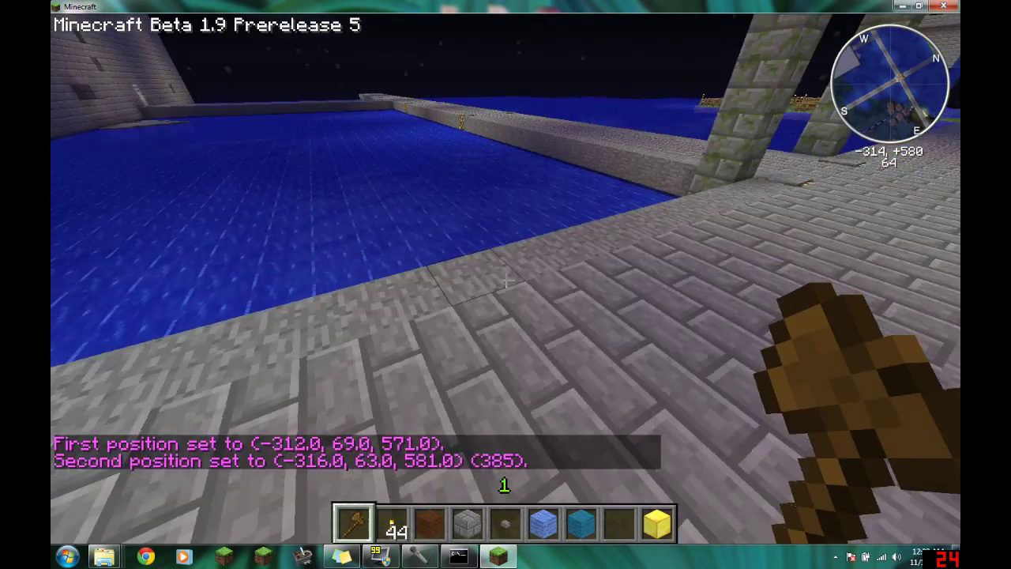
Fill the selected region with torches using the command //set 50.
key(w)
key(t)
text(/set 50)
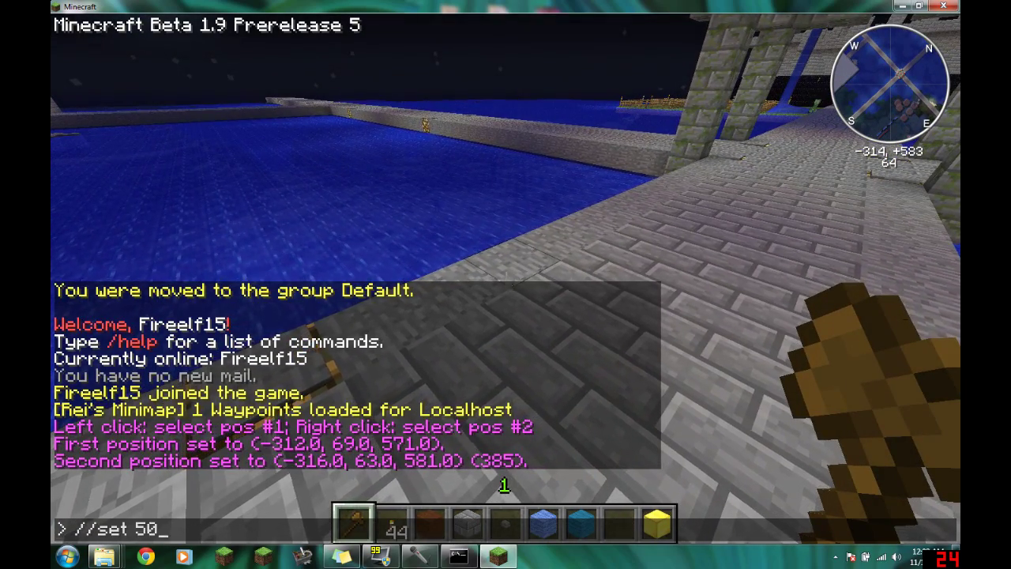
key(Return)
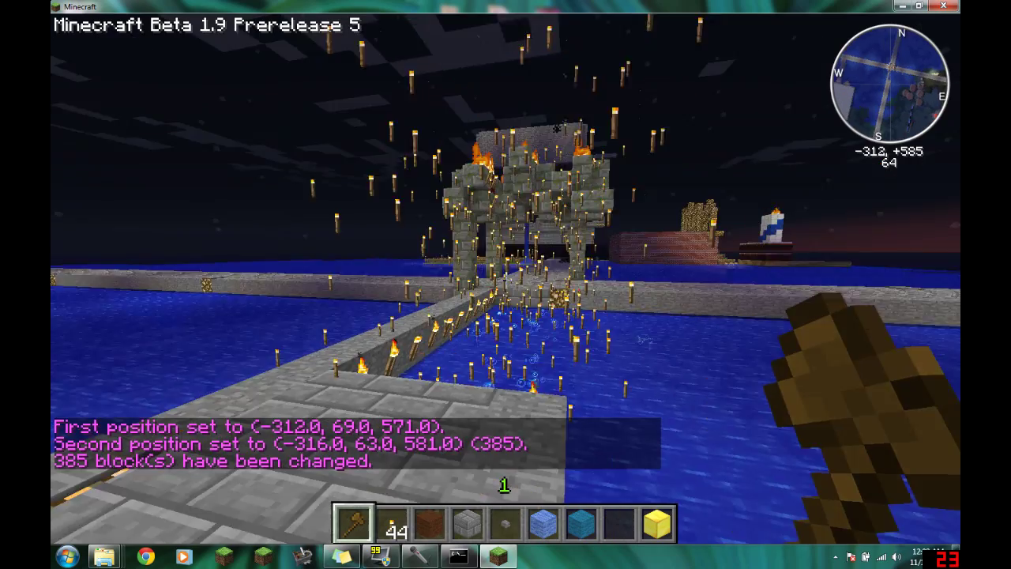
Inspect the torch-filled section of the bridge and the surrounding builds from several sides and from above.
key(w)
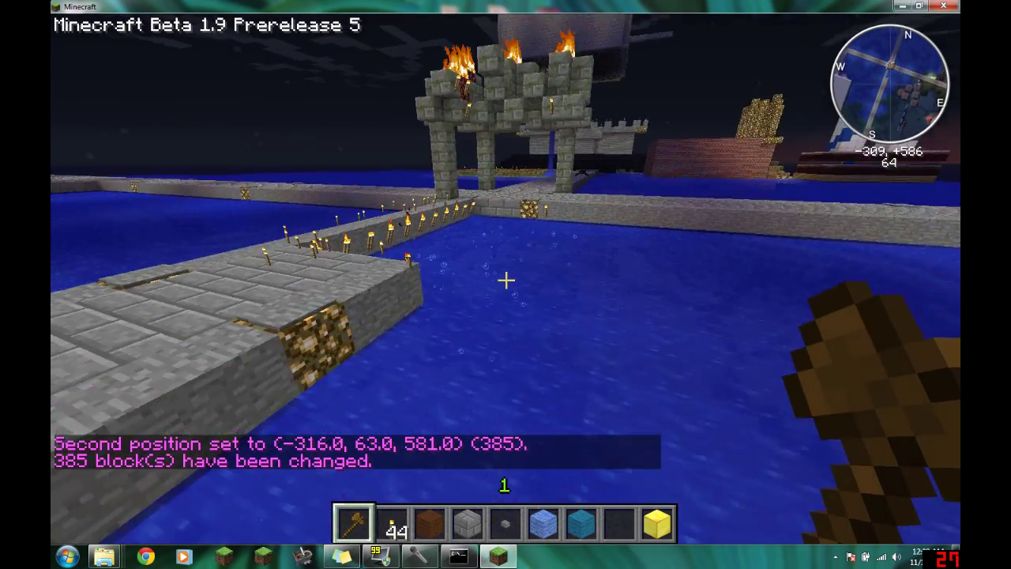
key(w)
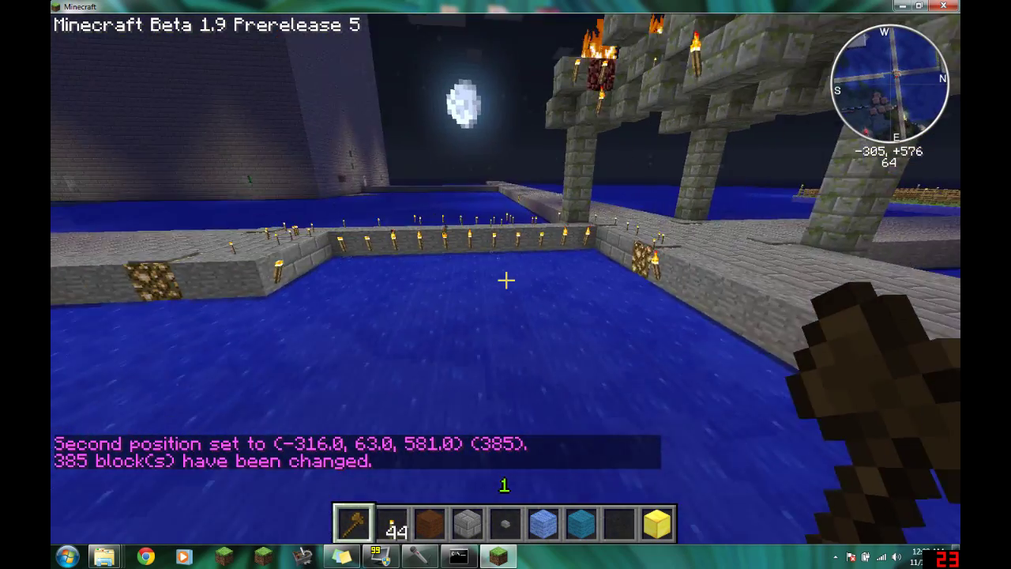
key(w)
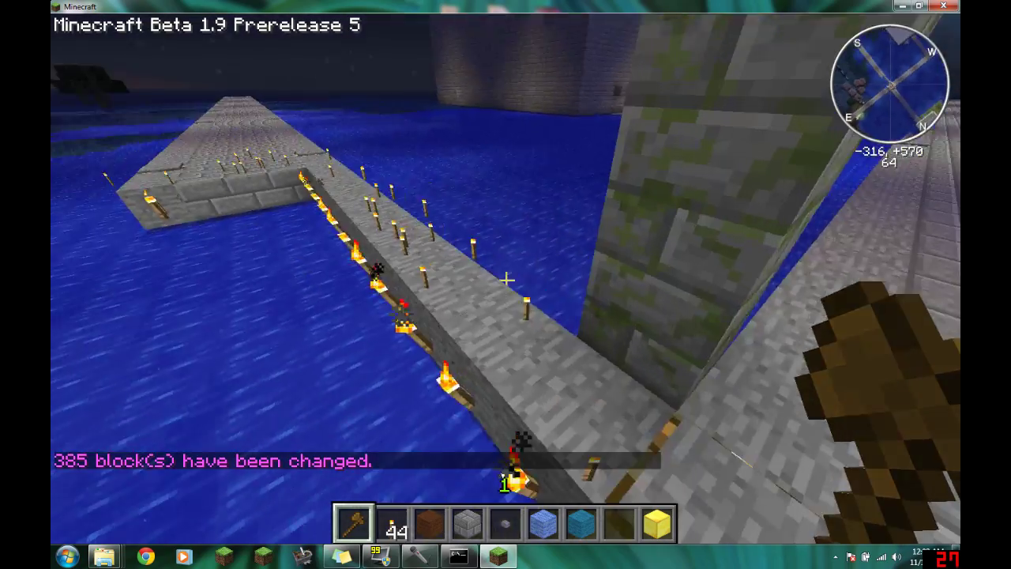
key(w)
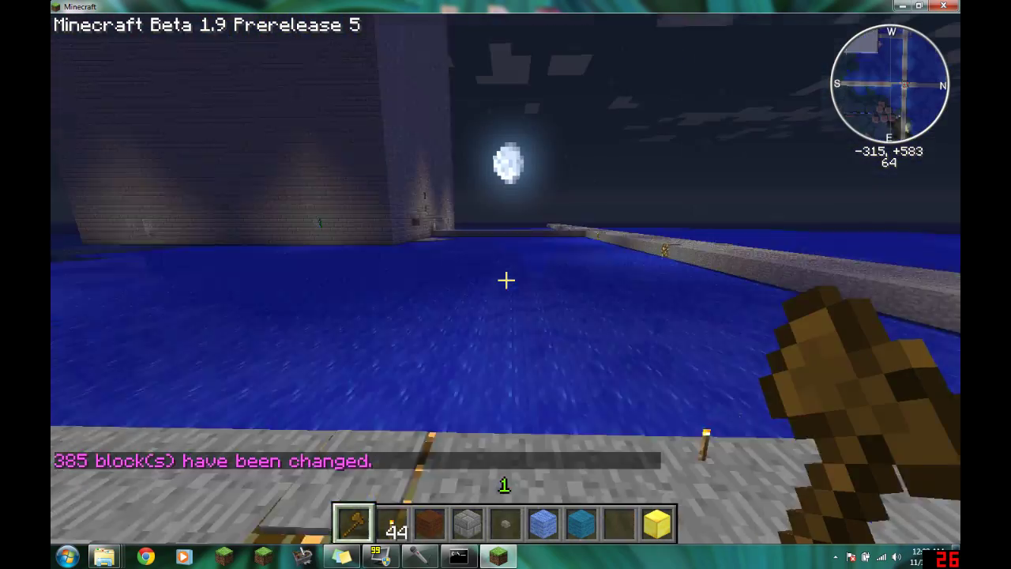
key(space)
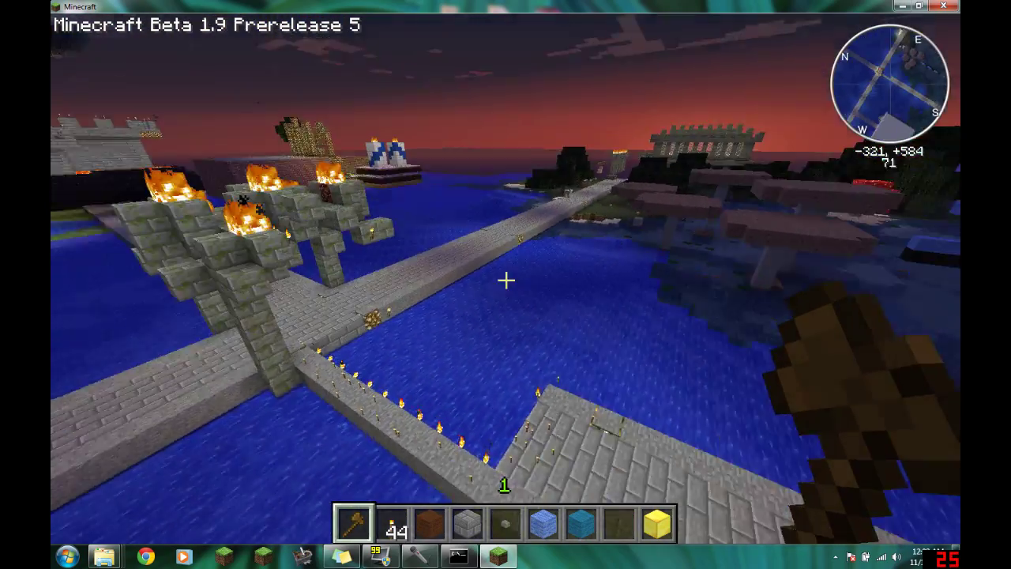
key(w)
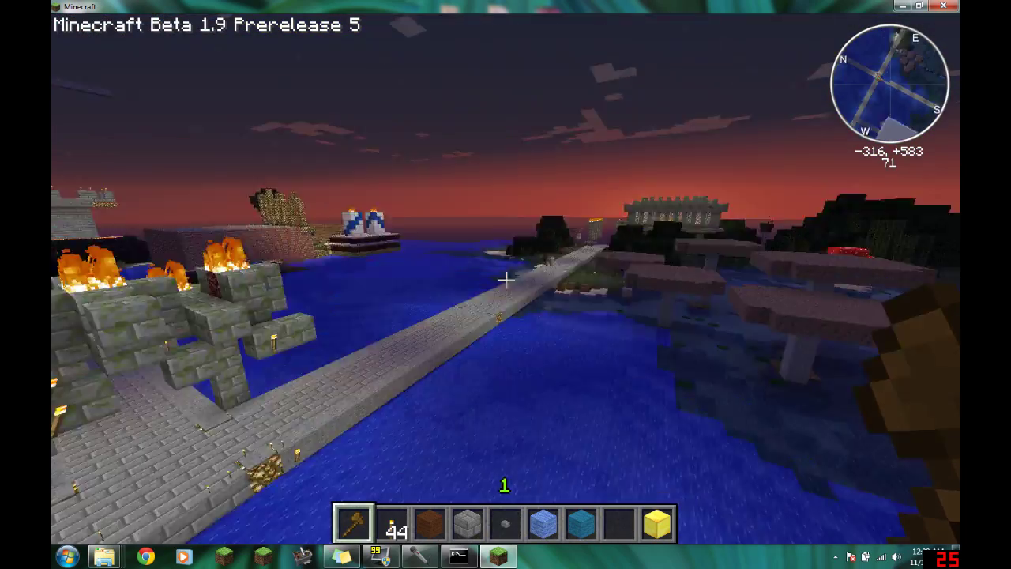
key(w)
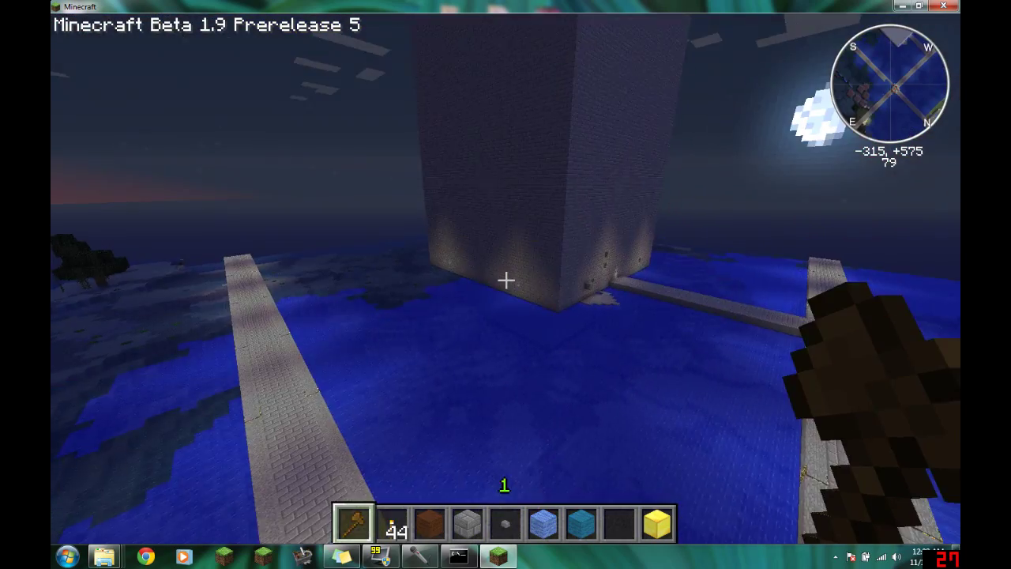
Disconnect from the Localhost server and return to the title screen.
key(Escape)
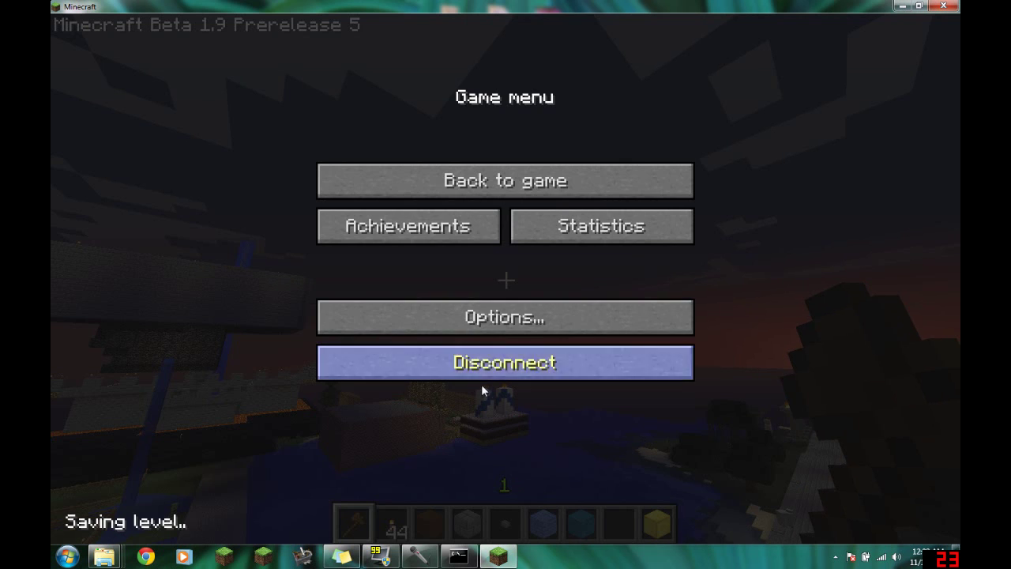
click(481, 366)
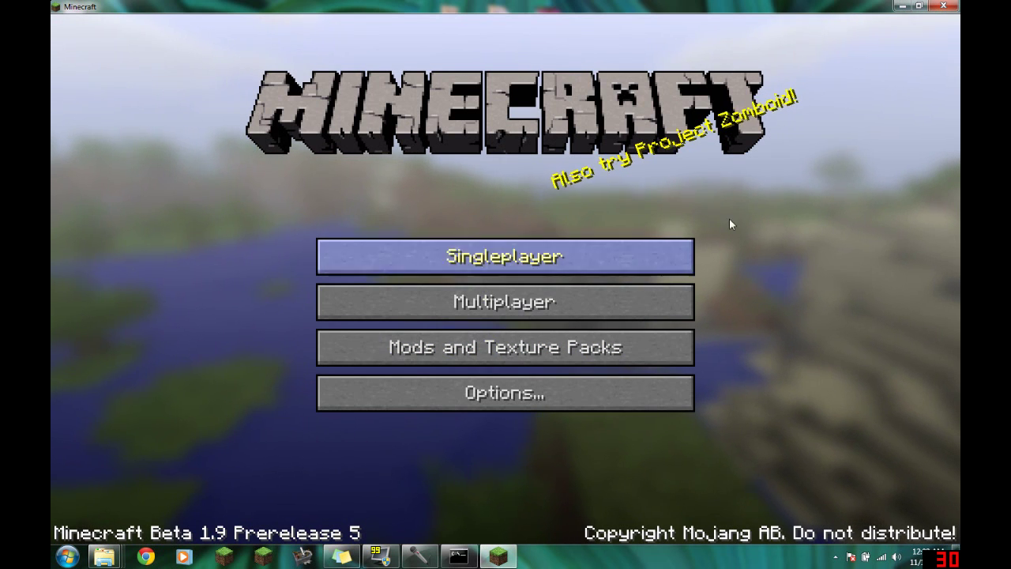